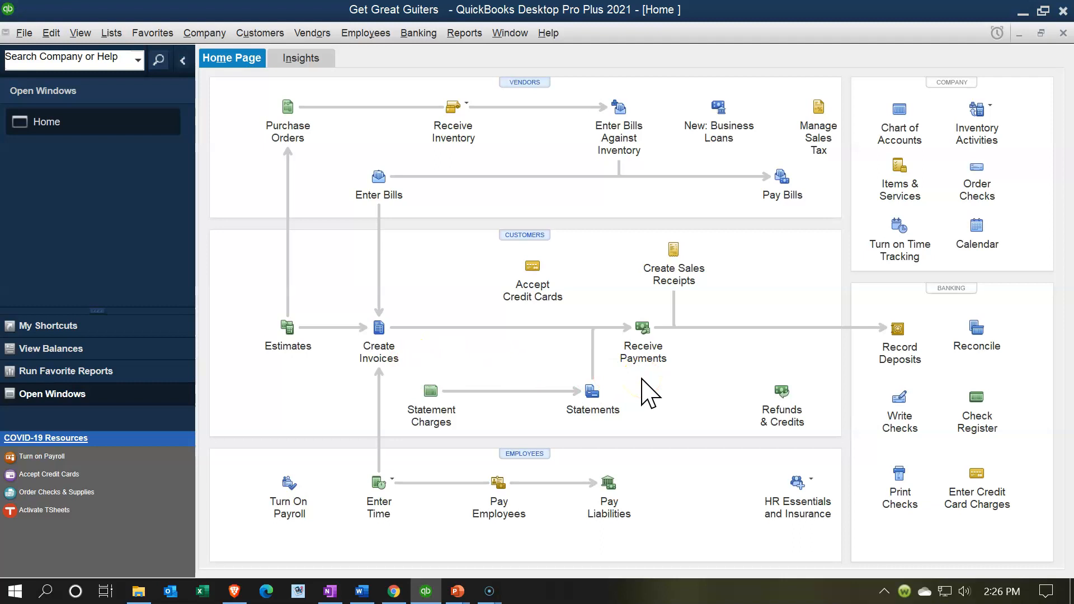
- Run the standard Balance Sheet report and set its as-of date to 12/31/2021
click(480, 41)
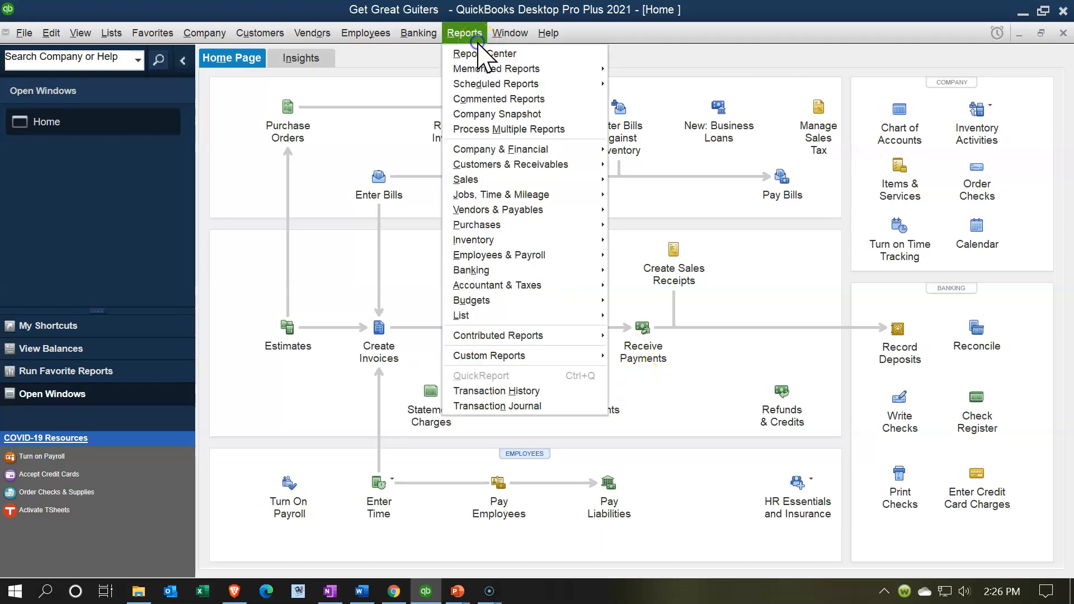
mouse_move(582, 149)
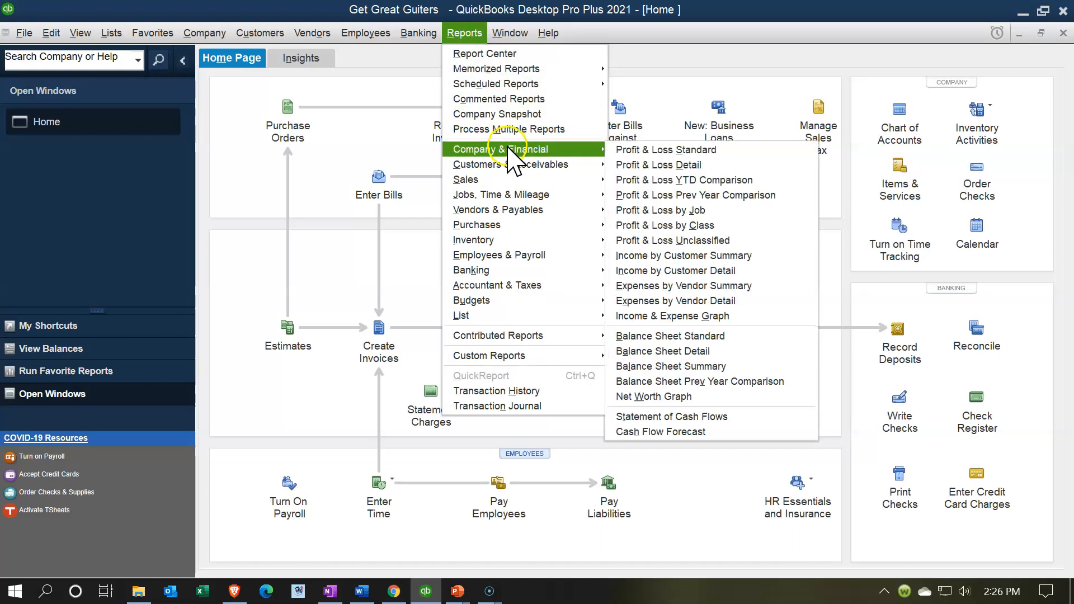
click(678, 336)
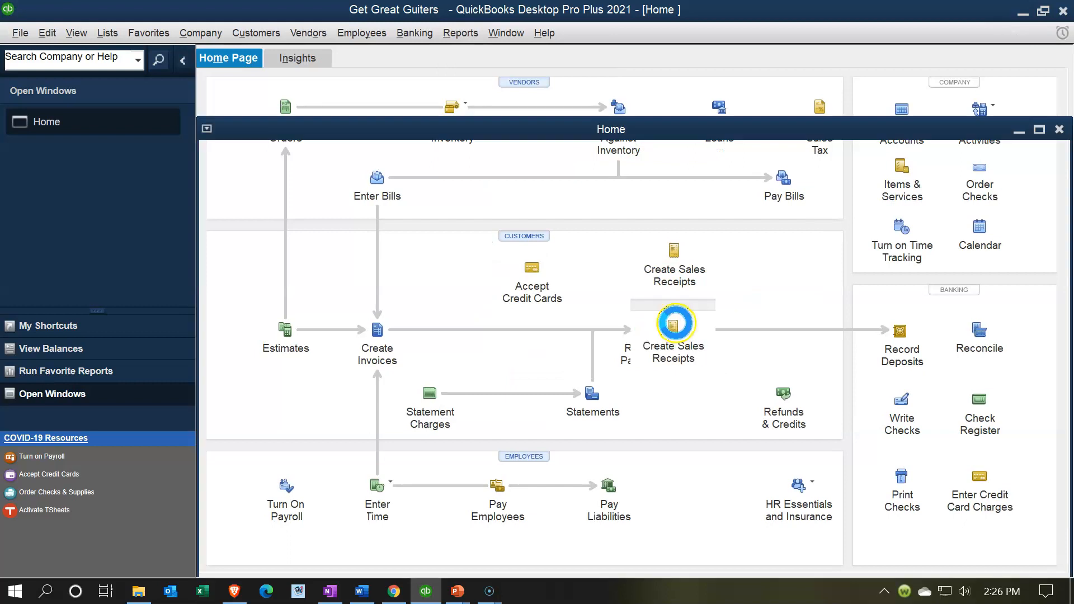
key(Tab)
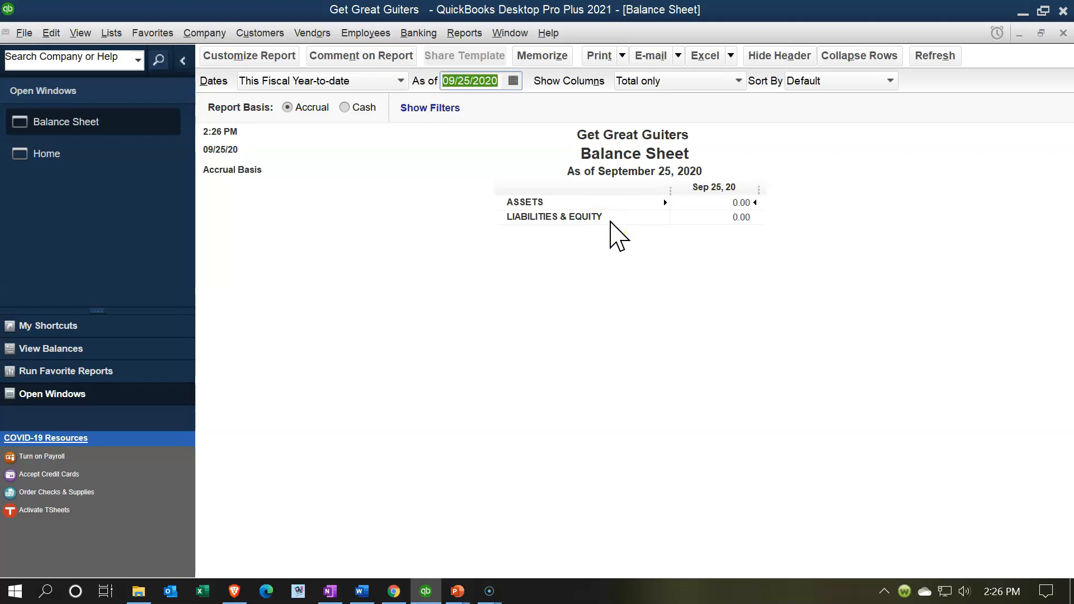
text(123120)
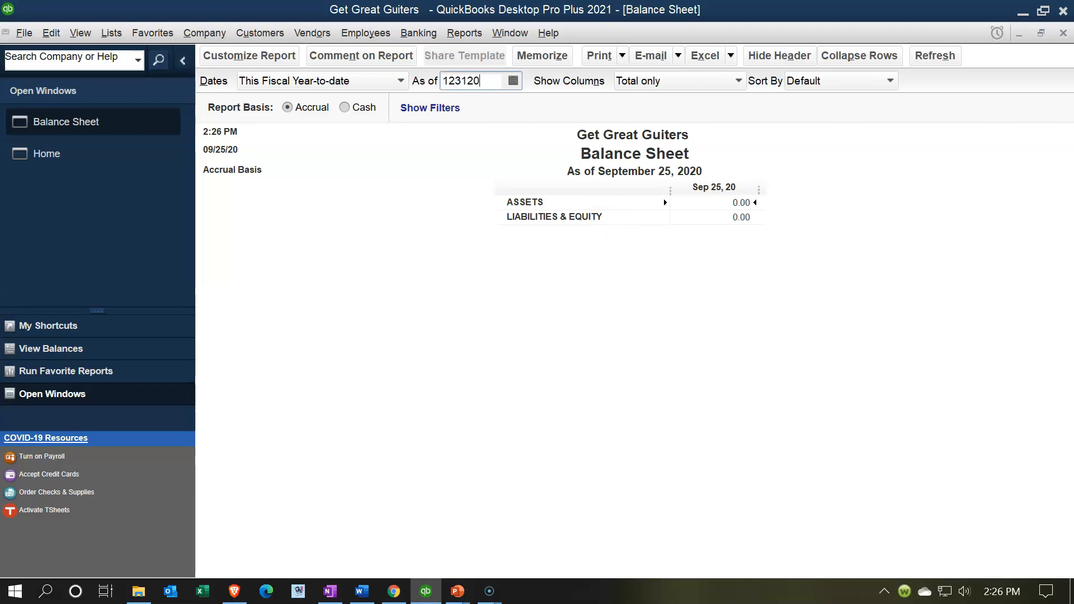
key(Tab)
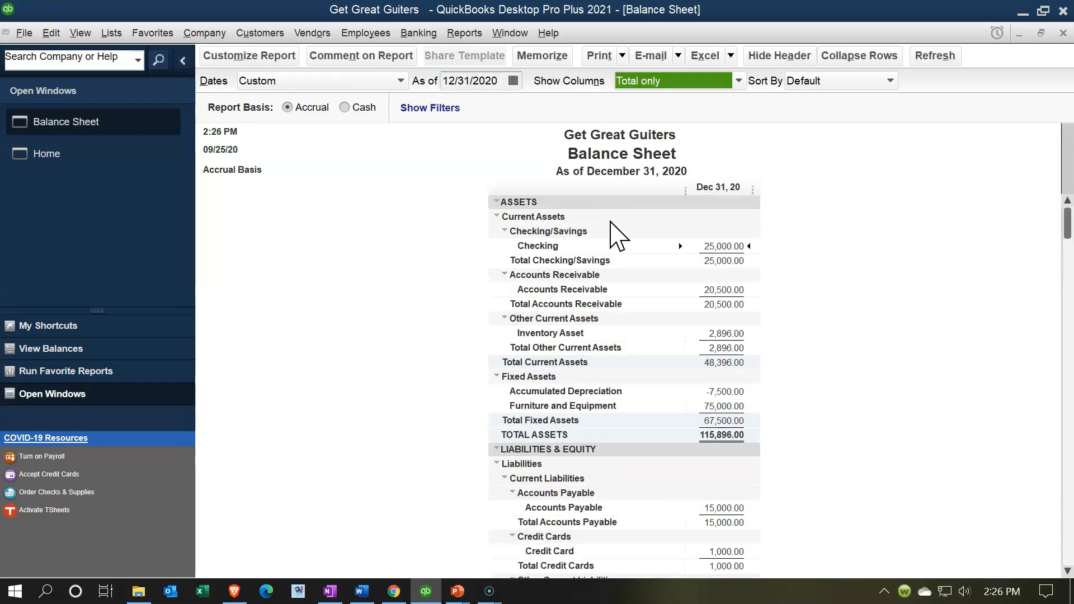
click(508, 81)
key(BackSpace)
text(1)
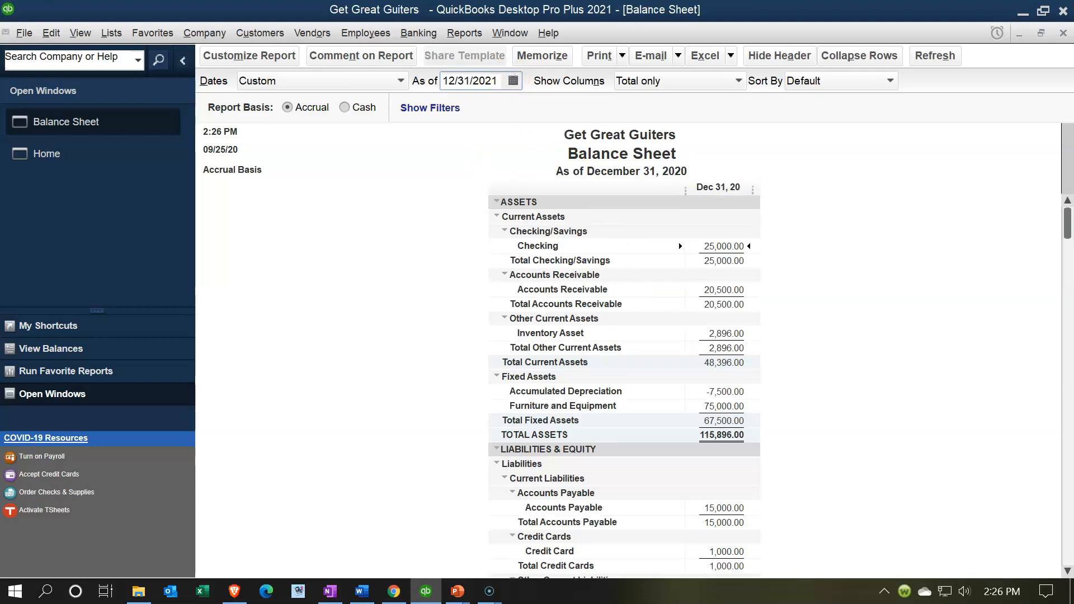
click(412, 236)
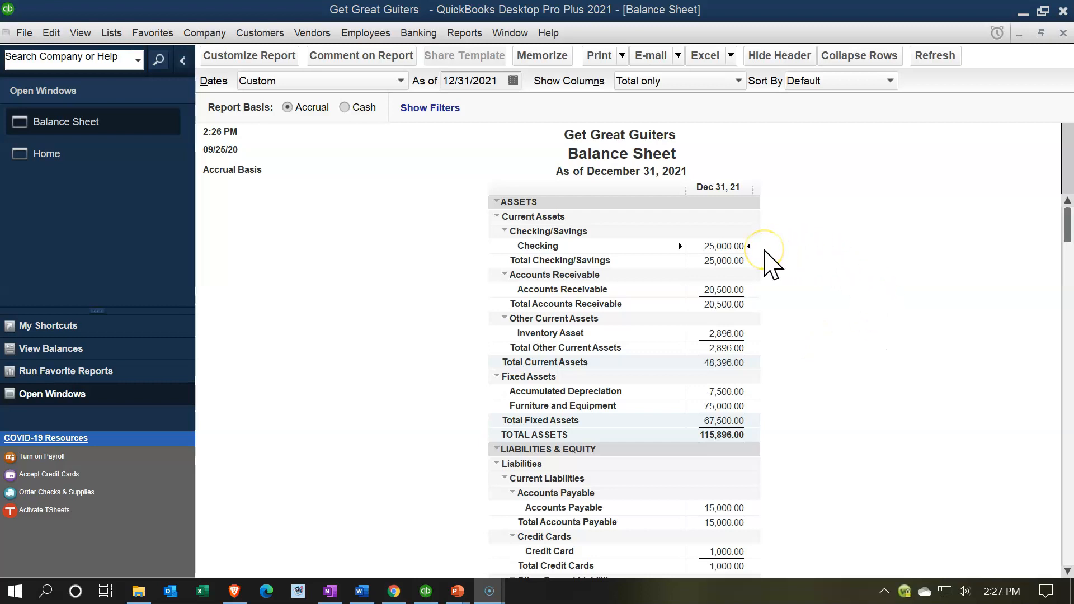
- Review the assets, liabilities and equity sections of the balance sheet
scroll(871, 397, down, 3)
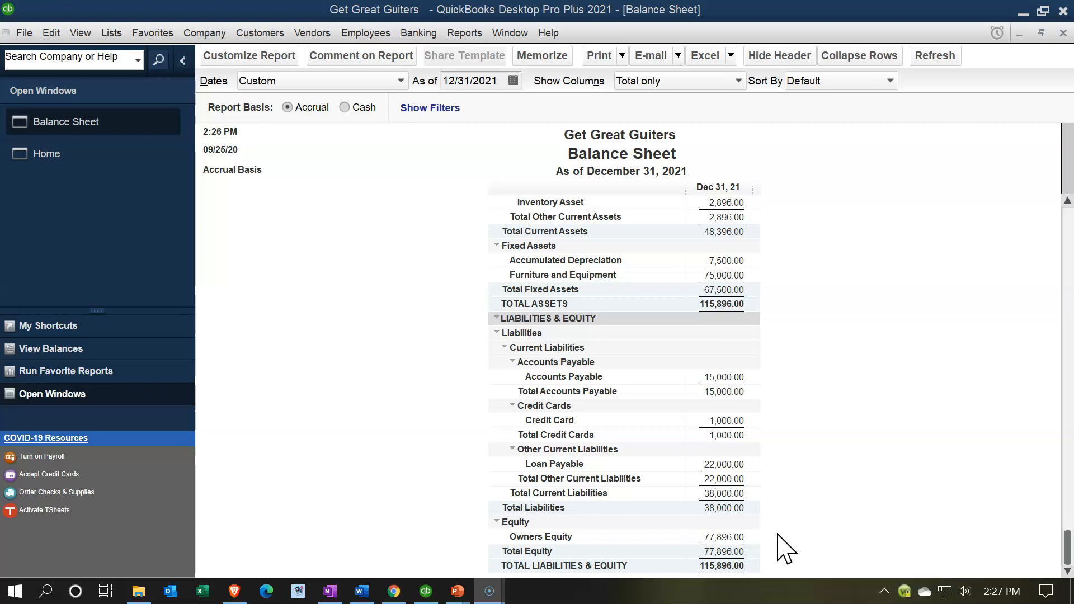
click(759, 547)
scroll(861, 441, up, 3)
scroll(861, 442, up, 1)
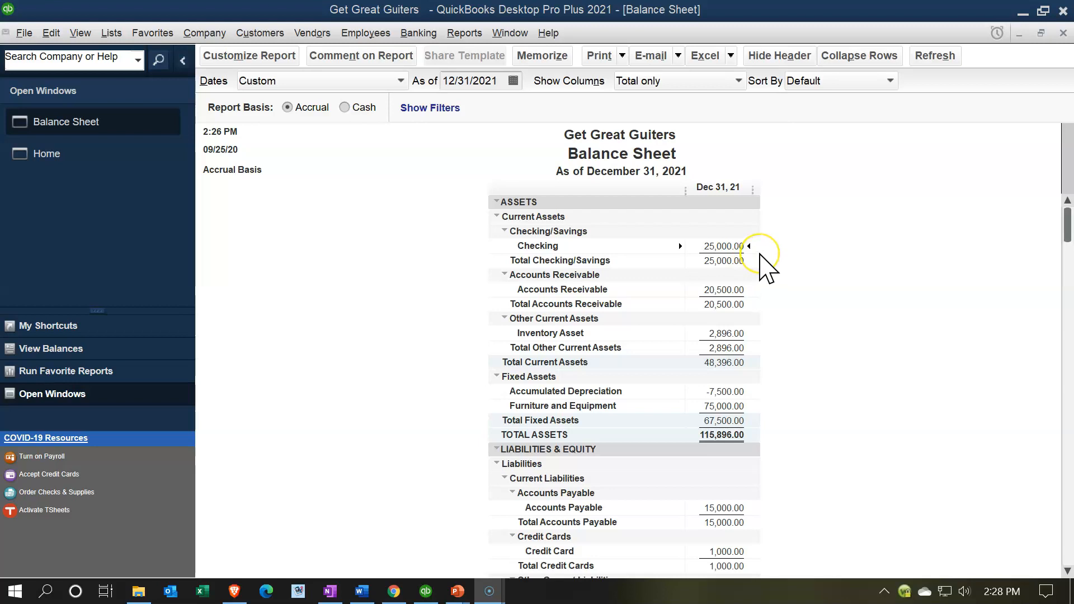
scroll(766, 268, down, 3)
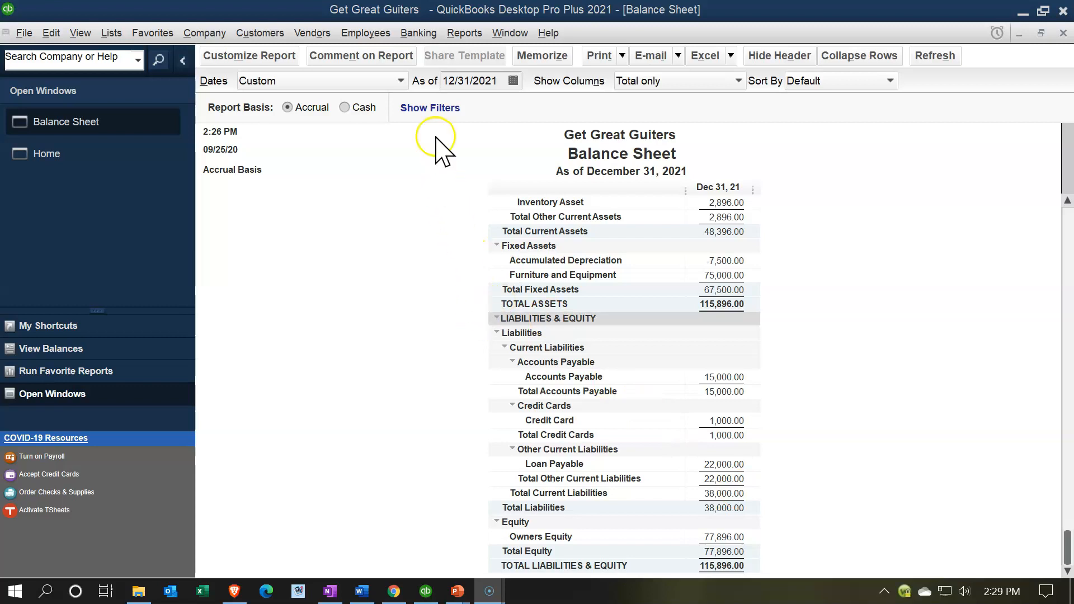
- View the Checking account through the Use Register command, and close the register again
click(426, 37)
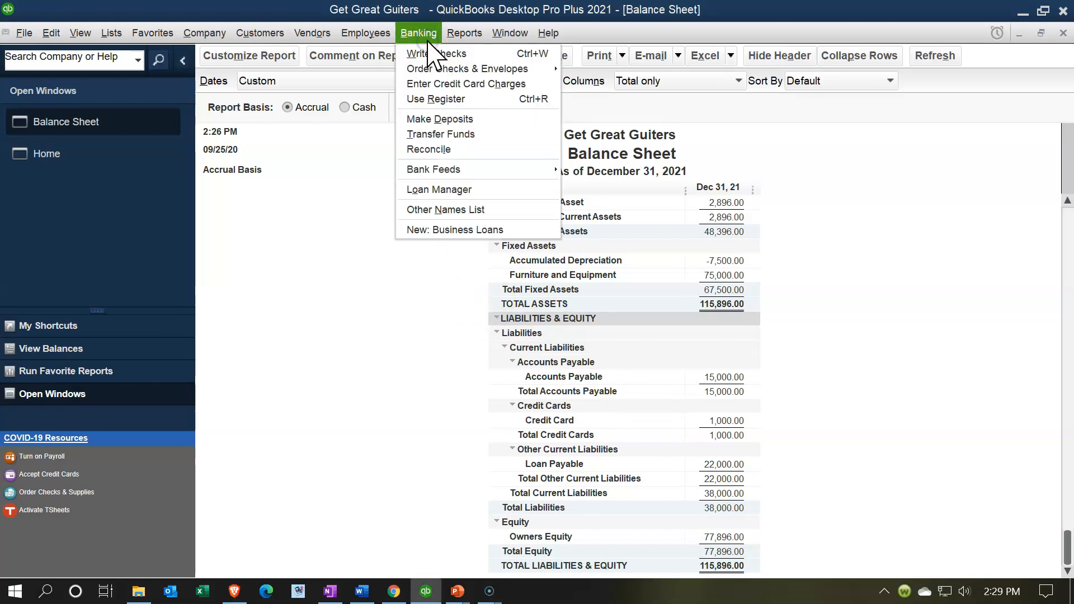
click(479, 102)
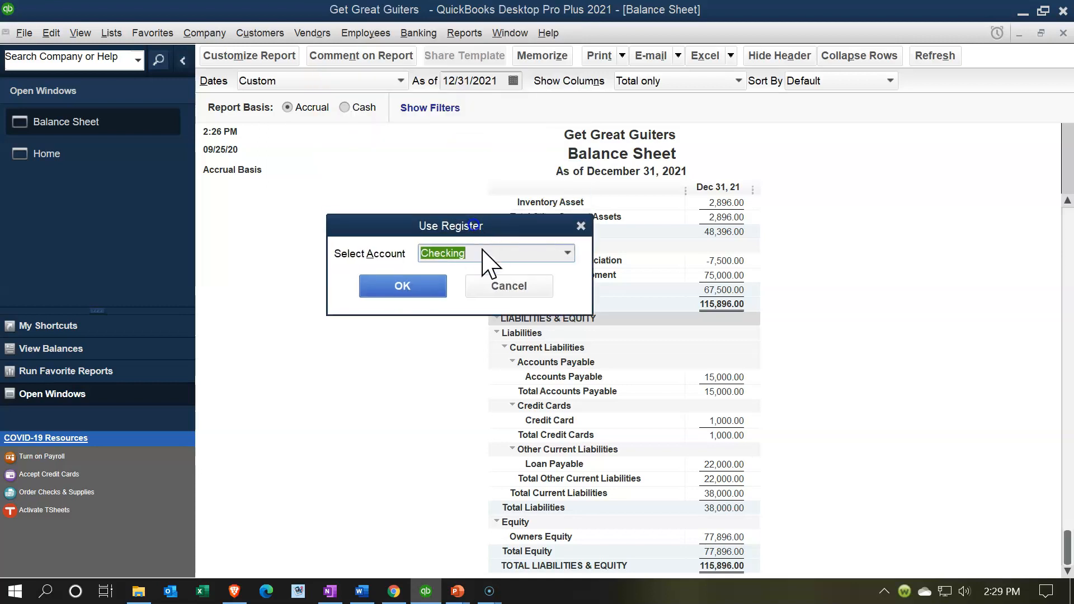
click(569, 253)
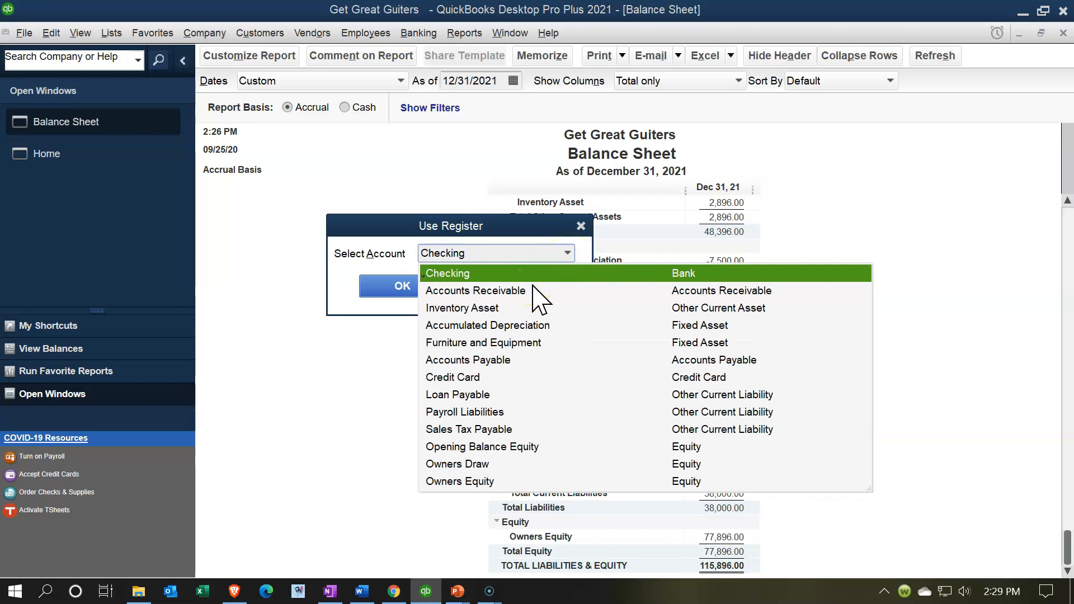
click(339, 276)
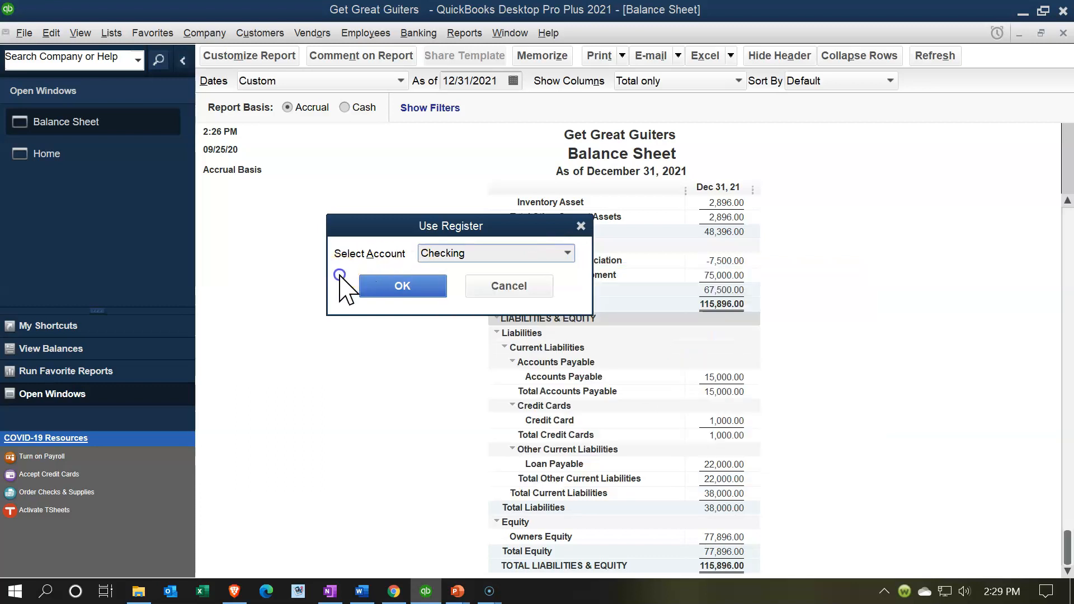
click(396, 288)
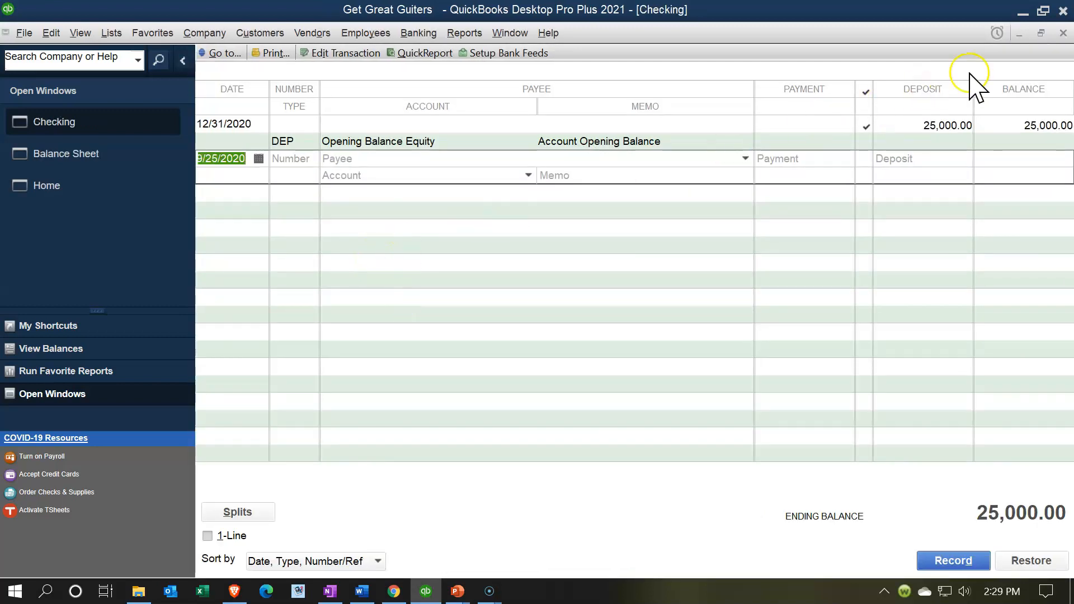
click(1063, 33)
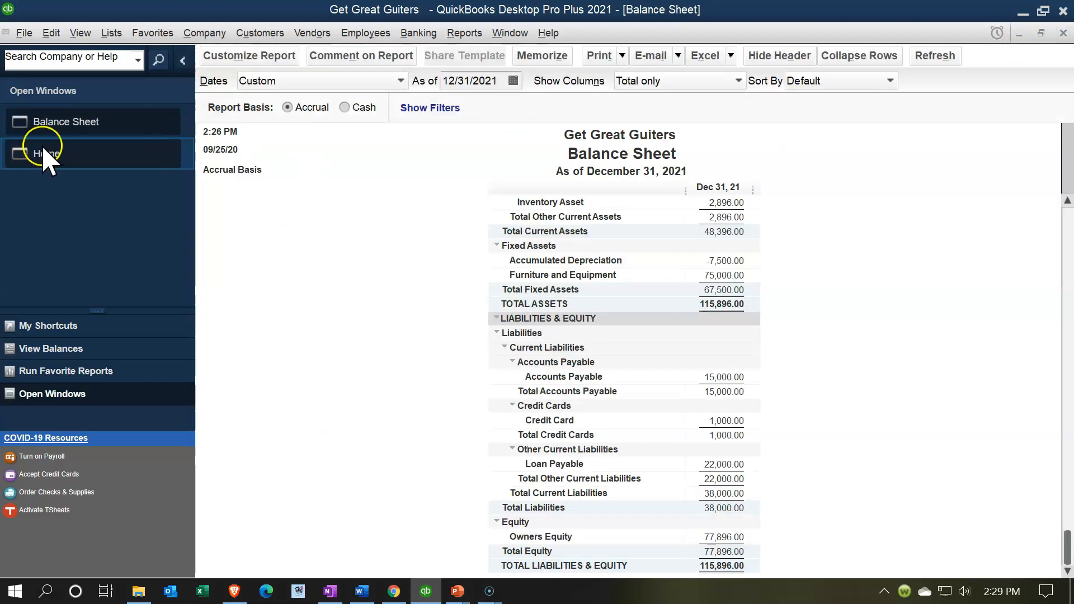
- Open the Checking account's register from the Chart of Accounts
click(50, 154)
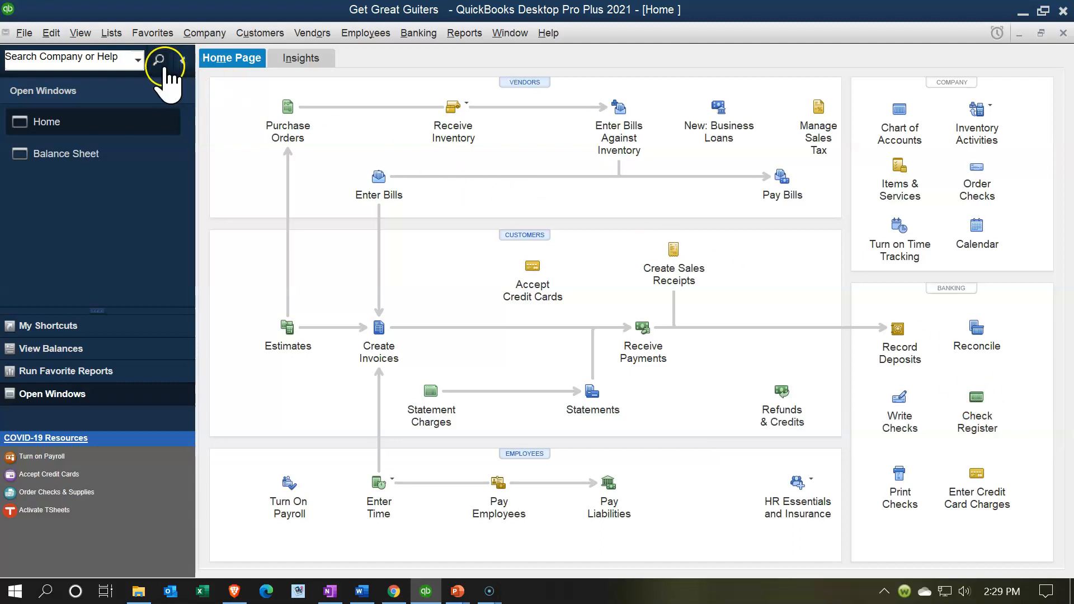
click(111, 33)
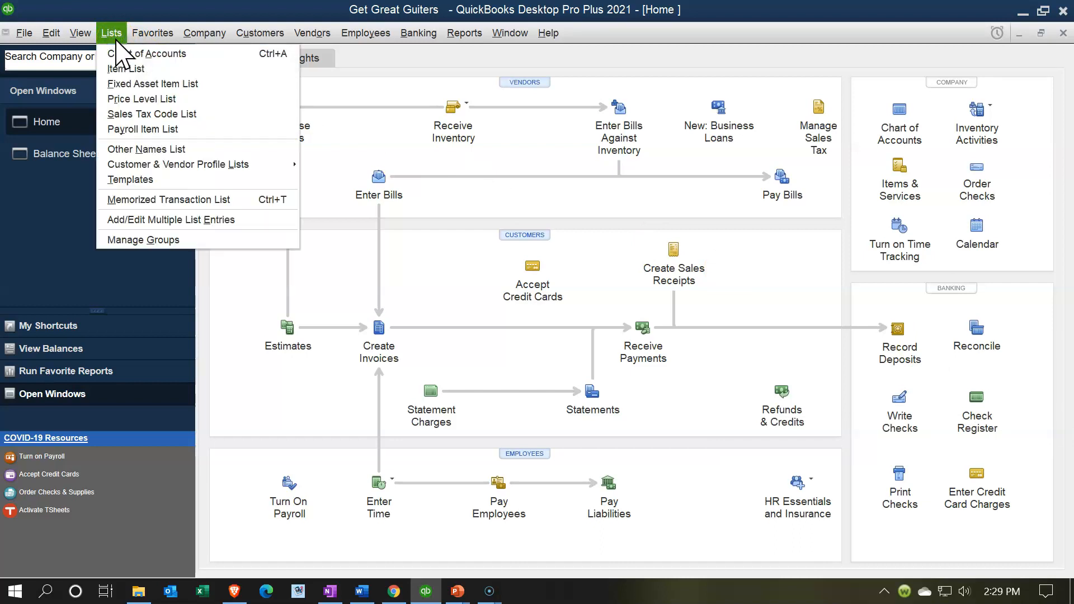
click(145, 53)
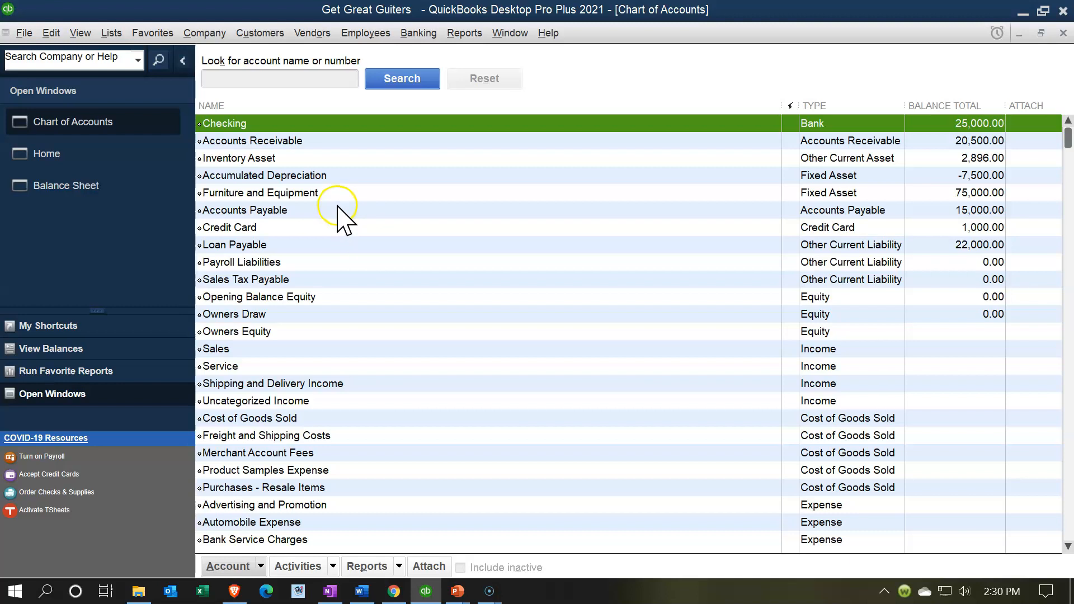
double_click(323, 128)
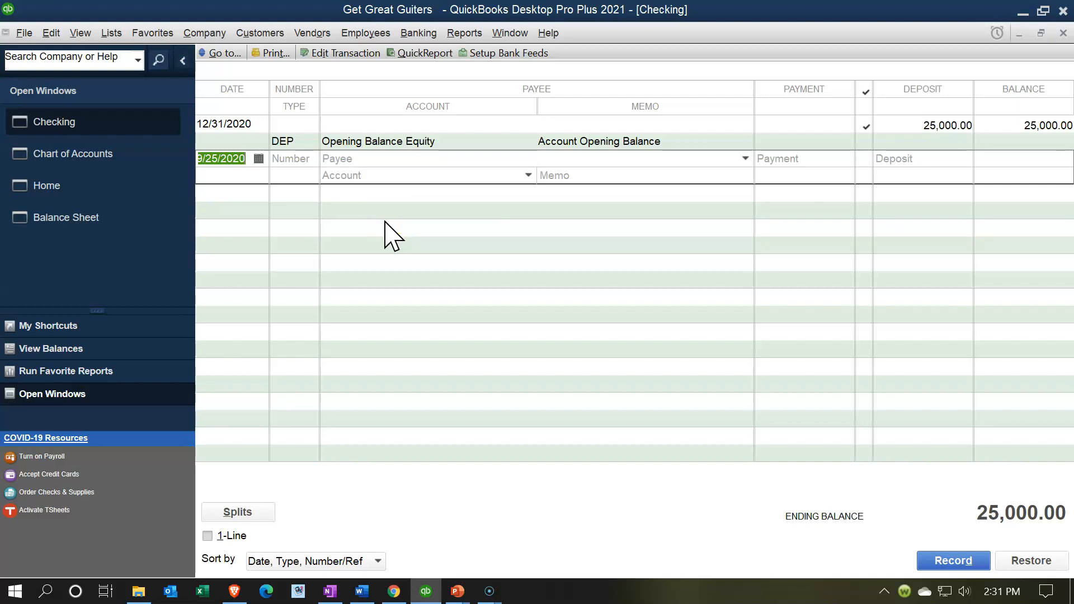
- Start a new Checking register entry dated 01/01/2021 with Dep as its number
text(01/01/2020)
key(Tab)
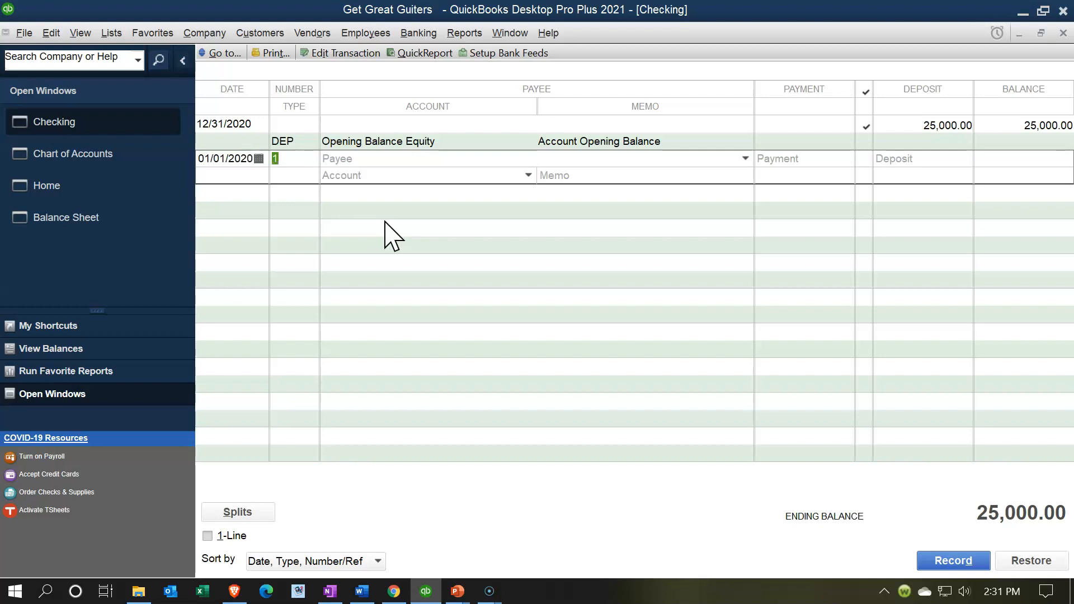
click(252, 159)
key(BackSpace)
text(1)
key(Tab)
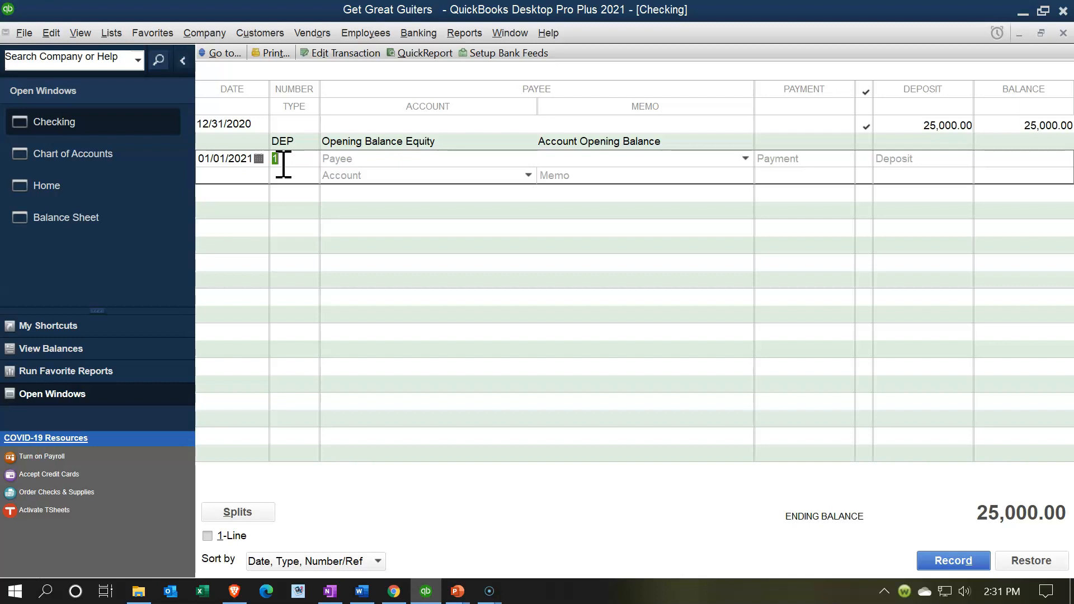
text(Dep)
key(Tab)
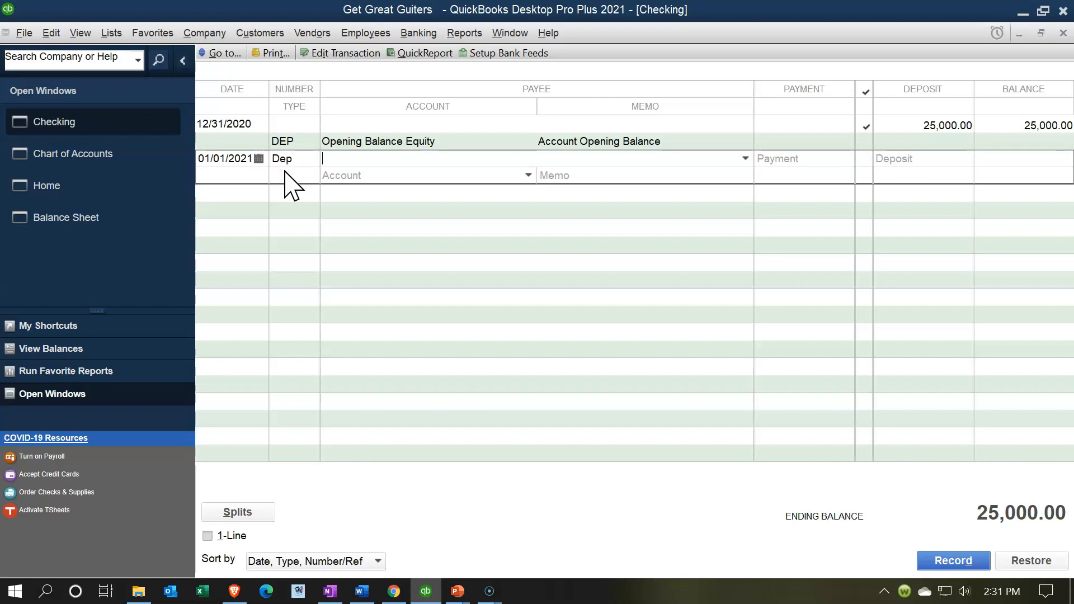
- Enter Owner as the entry's payee and quick-add it to the name list as type Other
click(289, 170)
text(O)
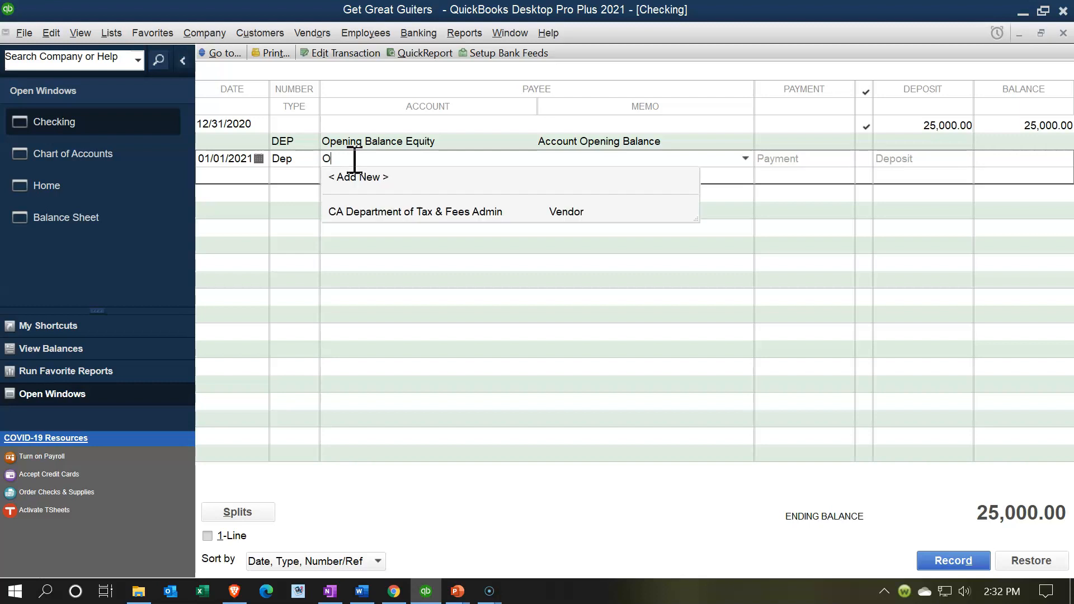
text(wner)
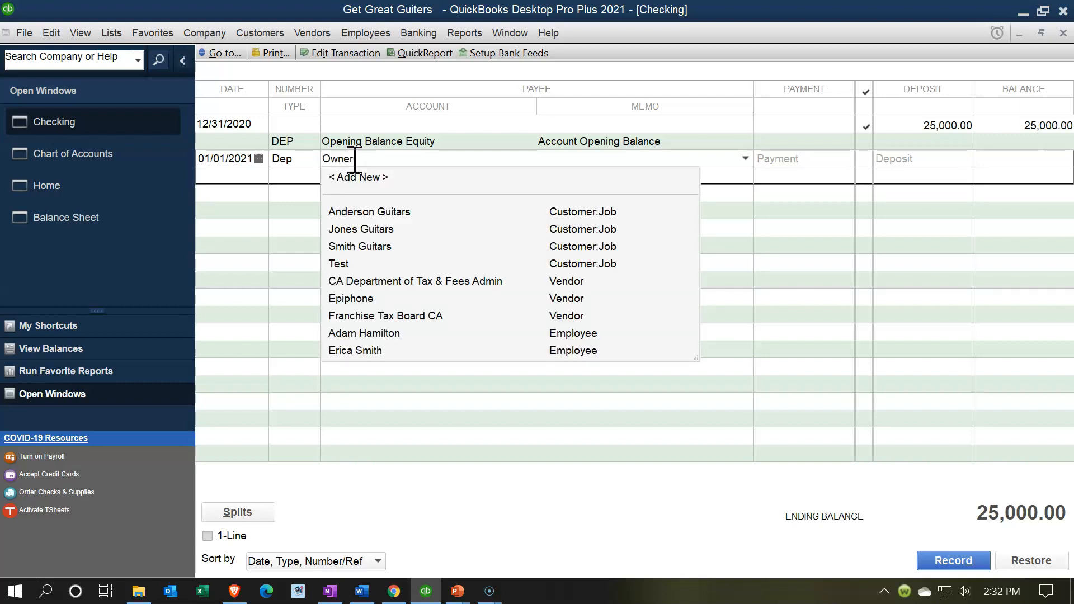
key(Tab)
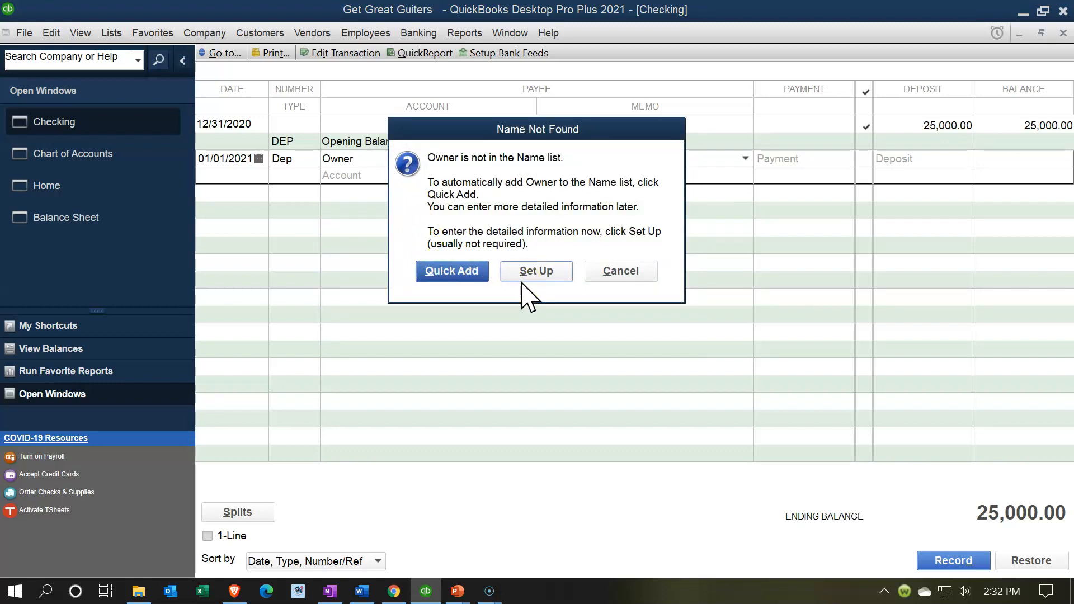
click(462, 280)
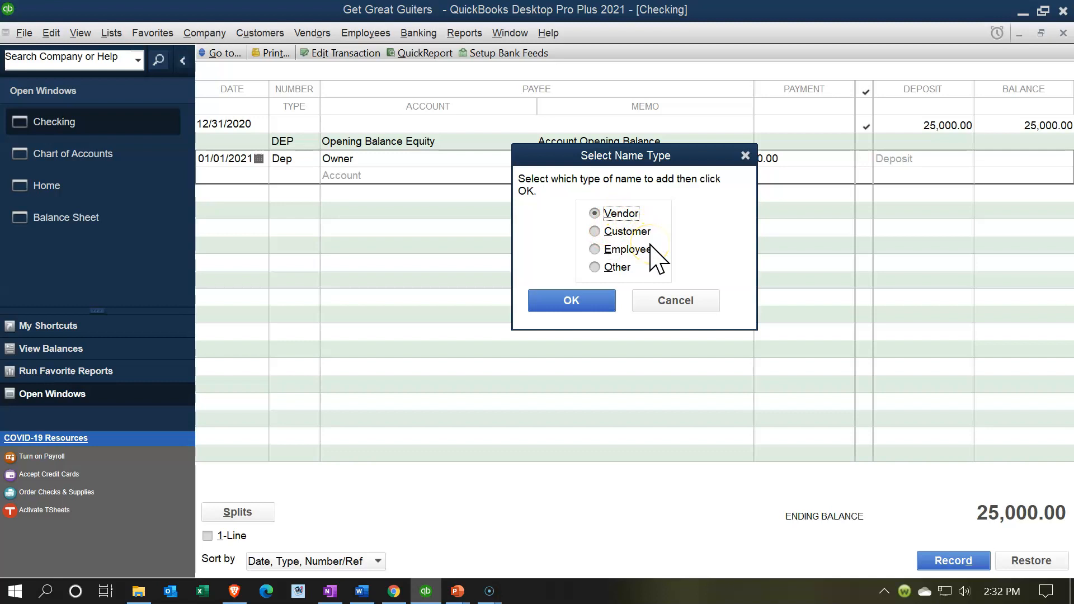
click(595, 267)
click(560, 304)
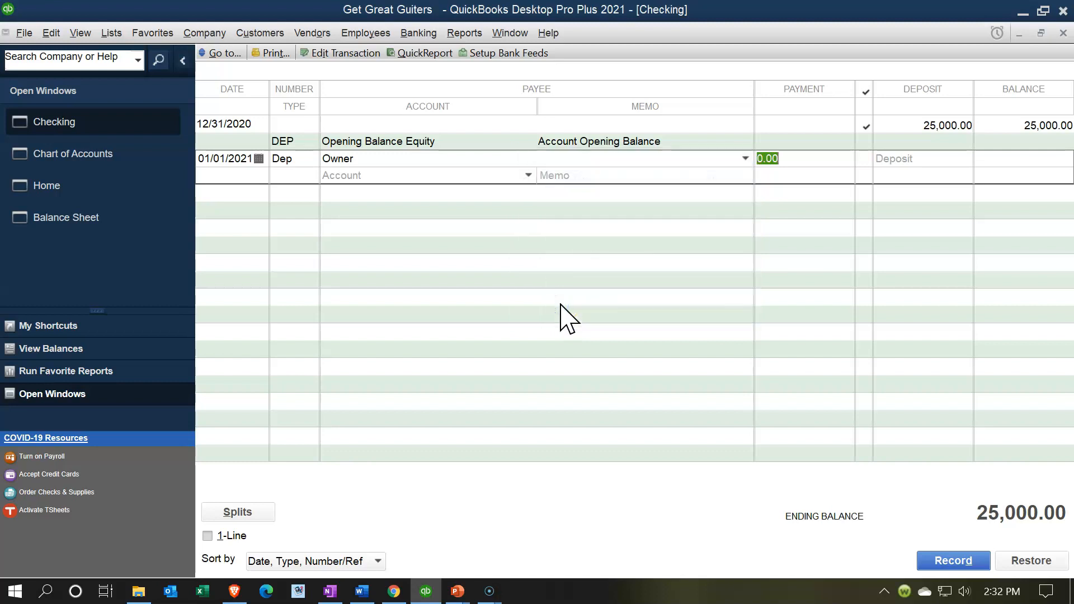
- Enter a deposit amount of 65,000 for the Owner transaction
click(934, 158)
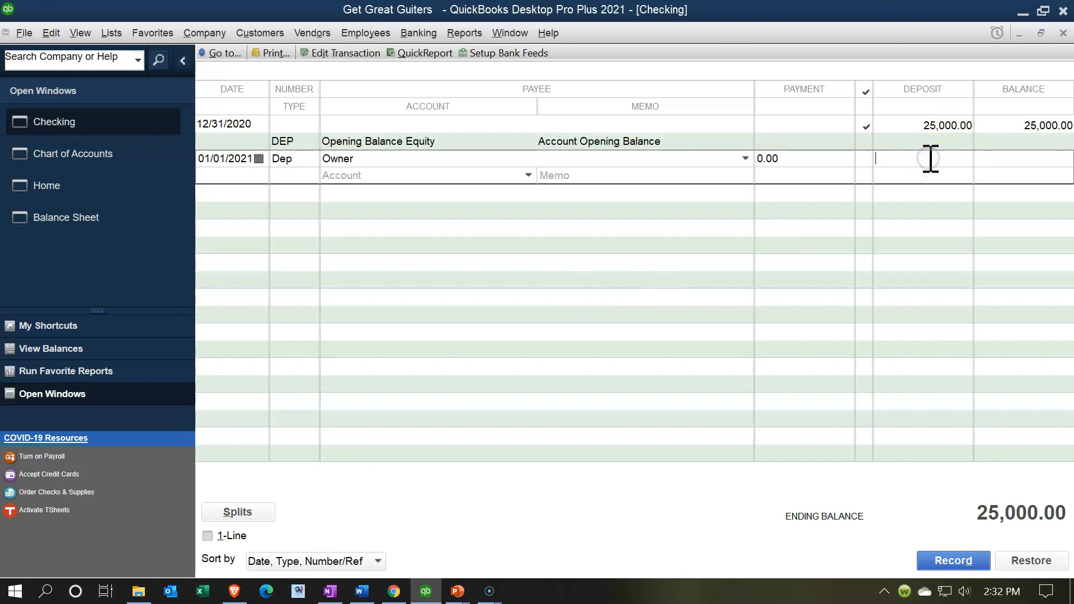
text(65000)
key(Tab)
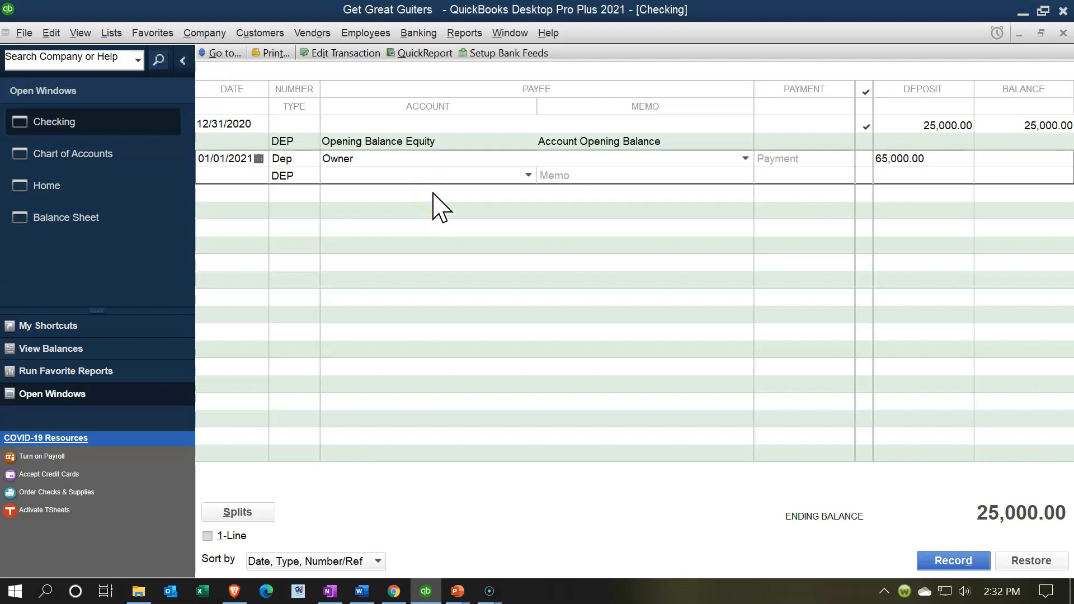
- Look through the account list for an equity account suited to the owner's deposit
click(528, 175)
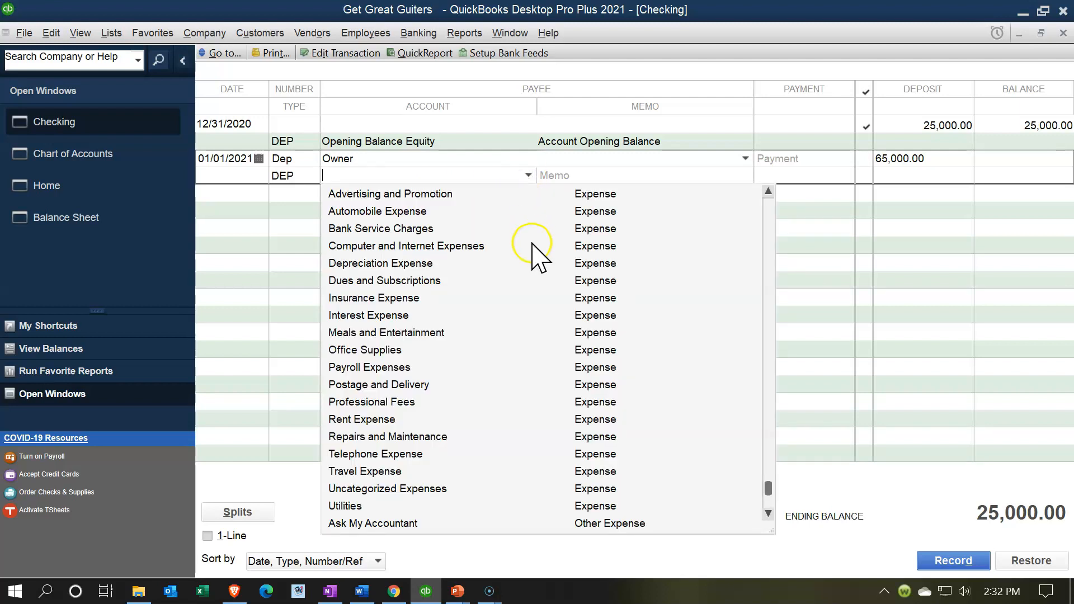
scroll(551, 302, up, 2)
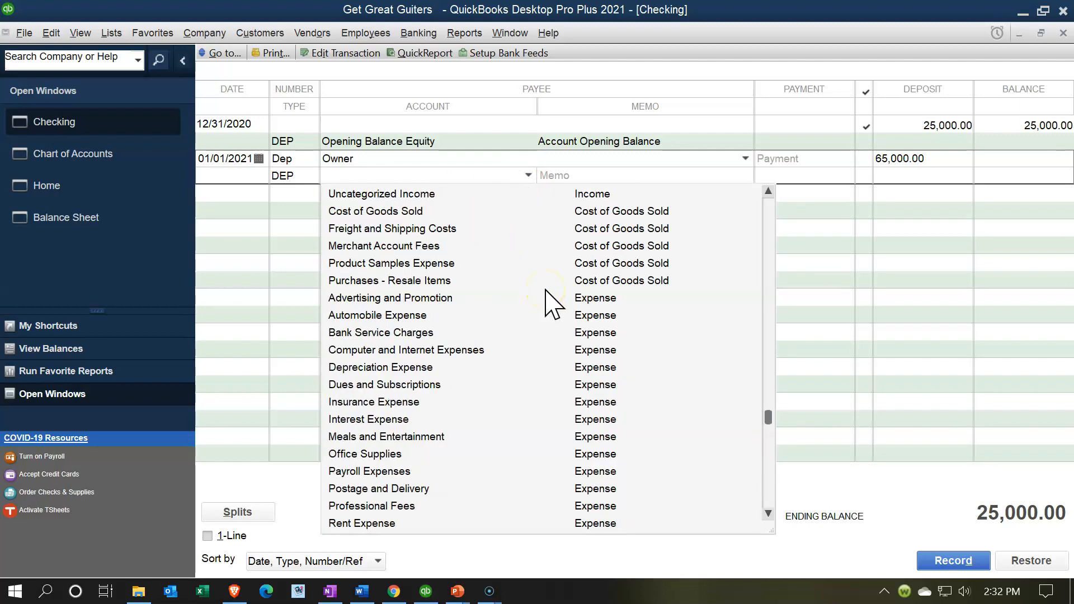
scroll(551, 302, up, 2)
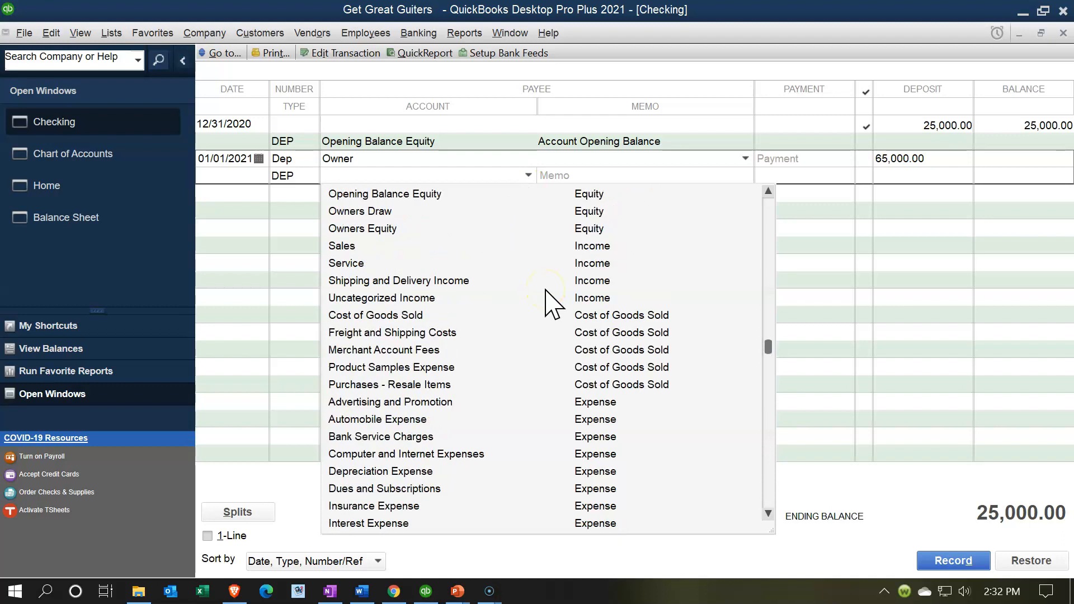
scroll(551, 302, down, 1)
click(541, 385)
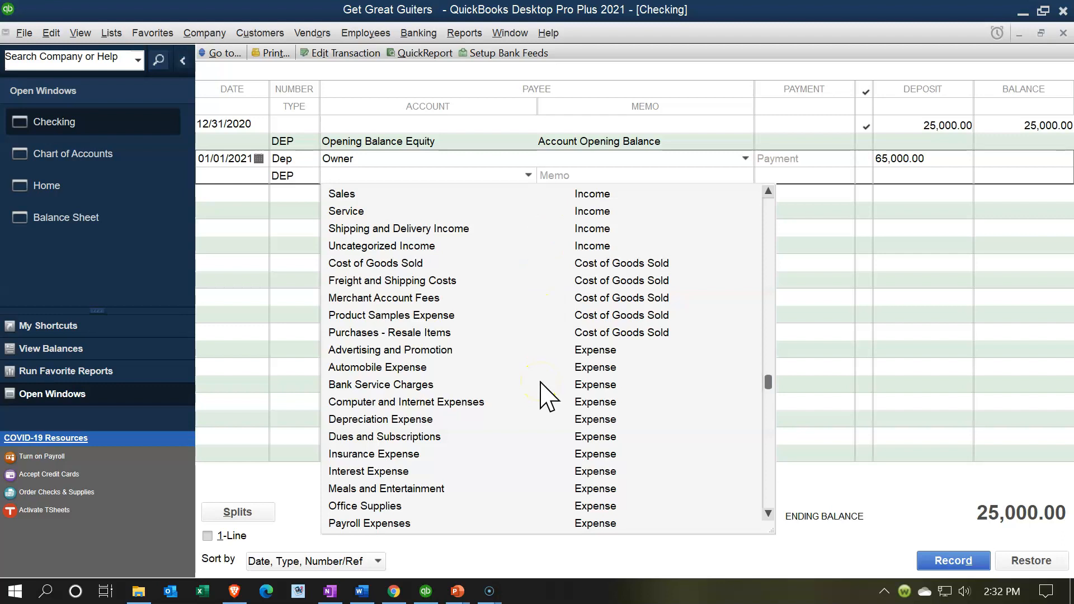
scroll(542, 381, up, 2)
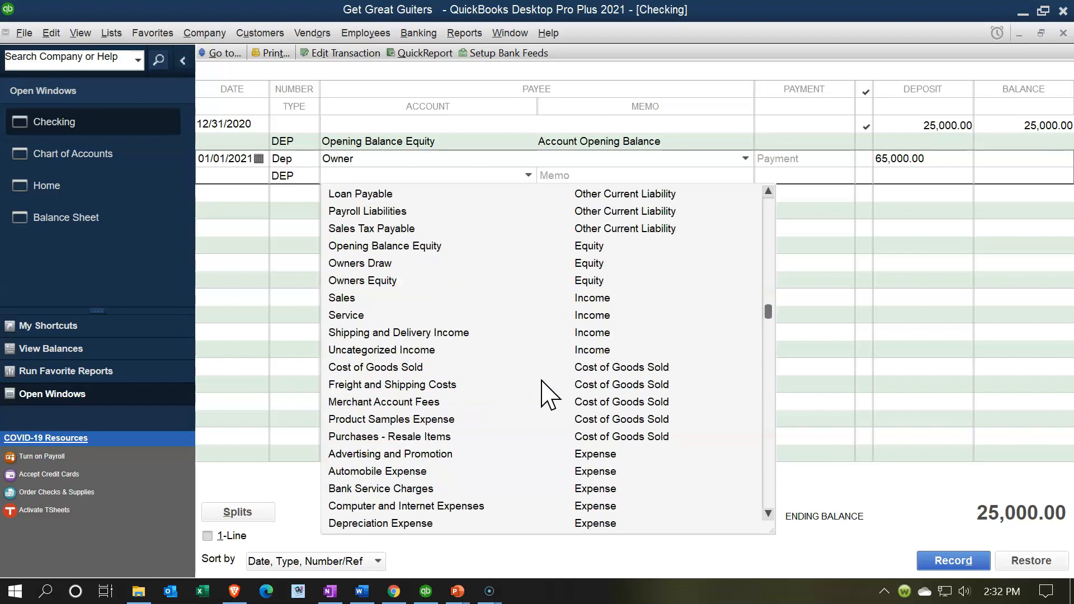
click(544, 288)
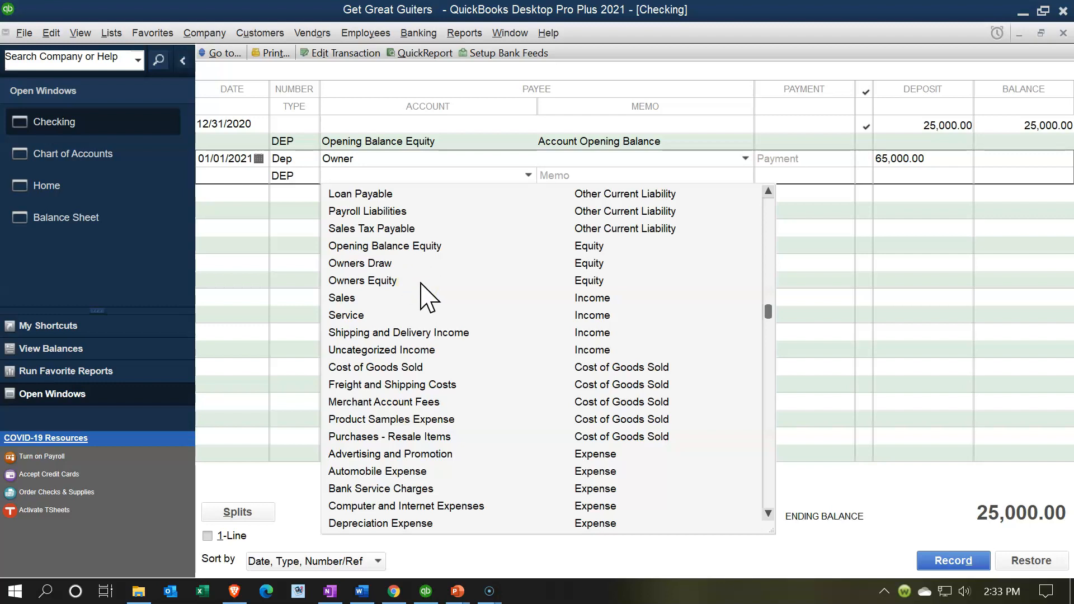
scroll(427, 296, down, 1)
scroll(427, 296, down, 3)
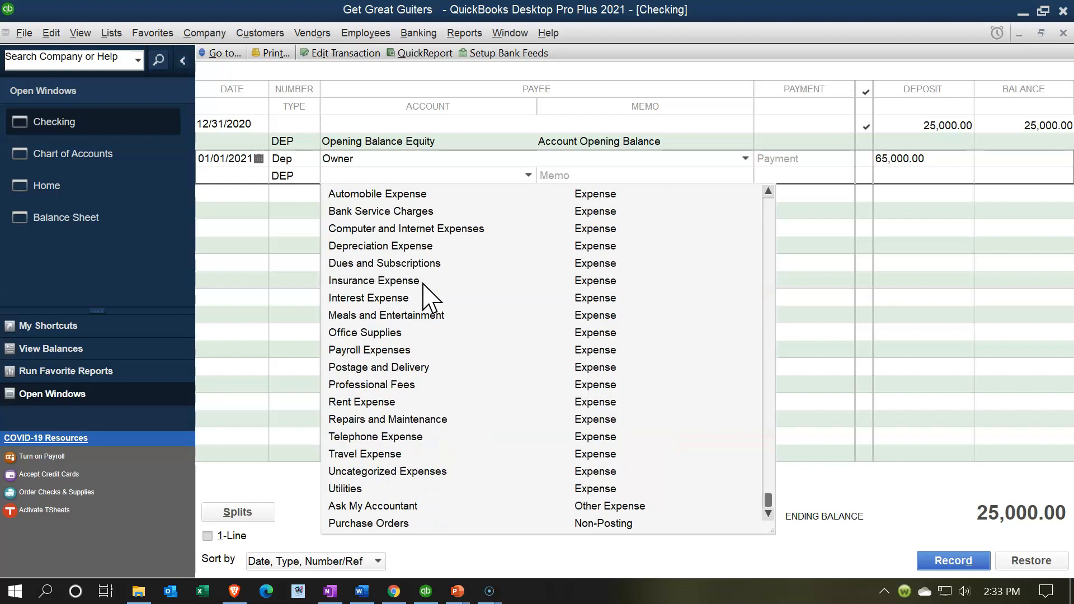
scroll(427, 296, up, 6)
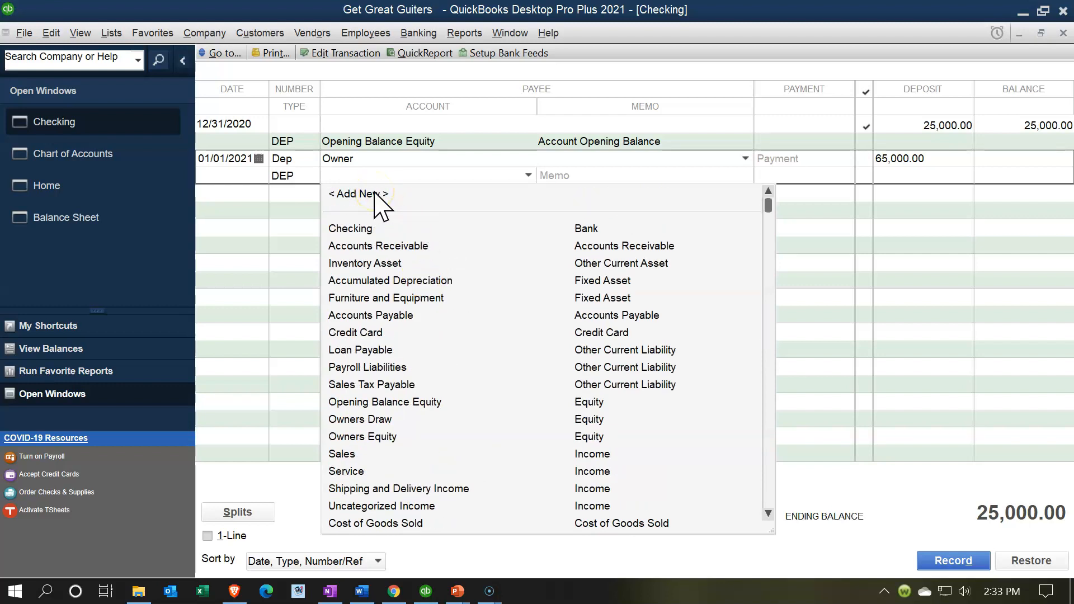
- Add a new Equity account named Owner Investment and assign it to the deposit entry
click(376, 196)
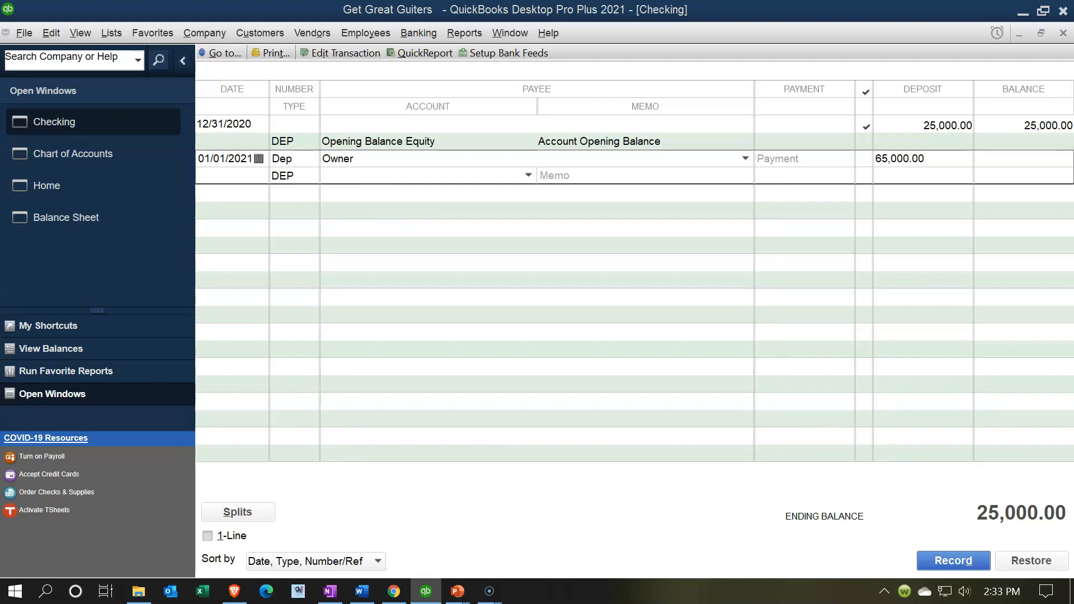
click(745, 158)
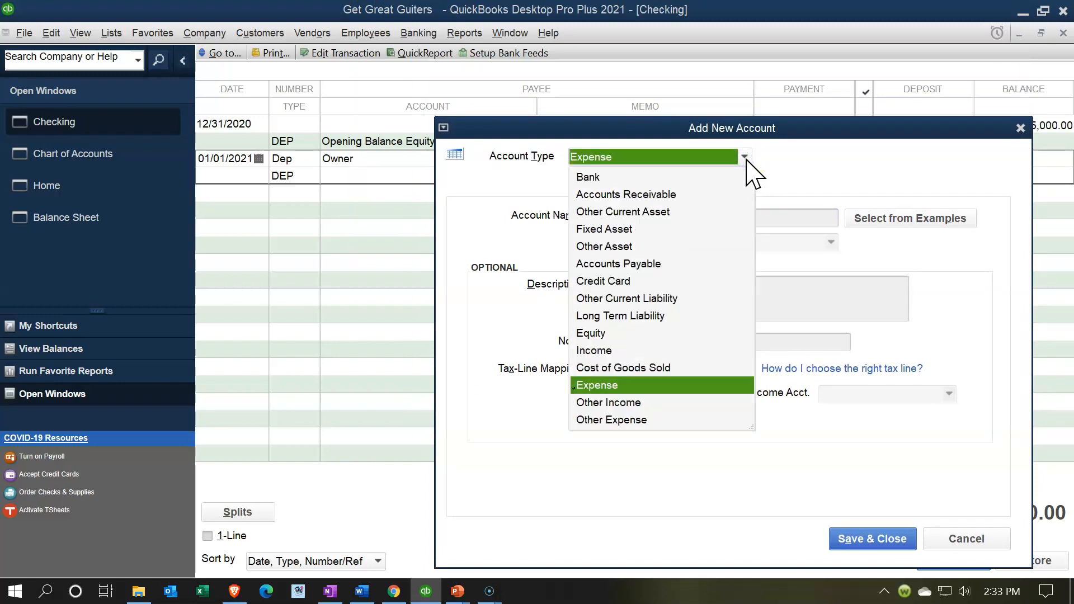
click(605, 333)
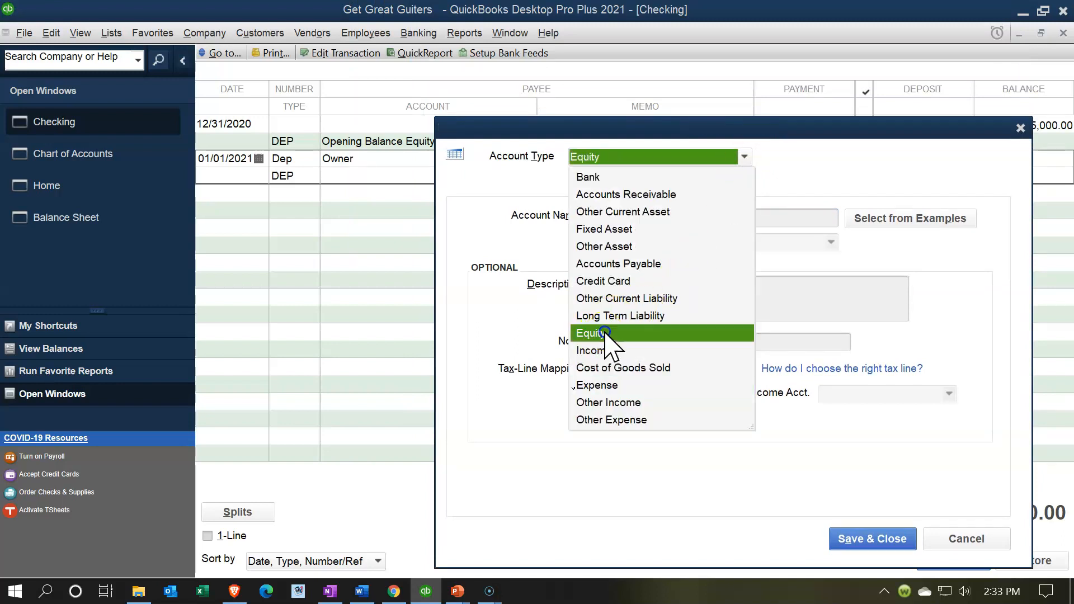
click(608, 219)
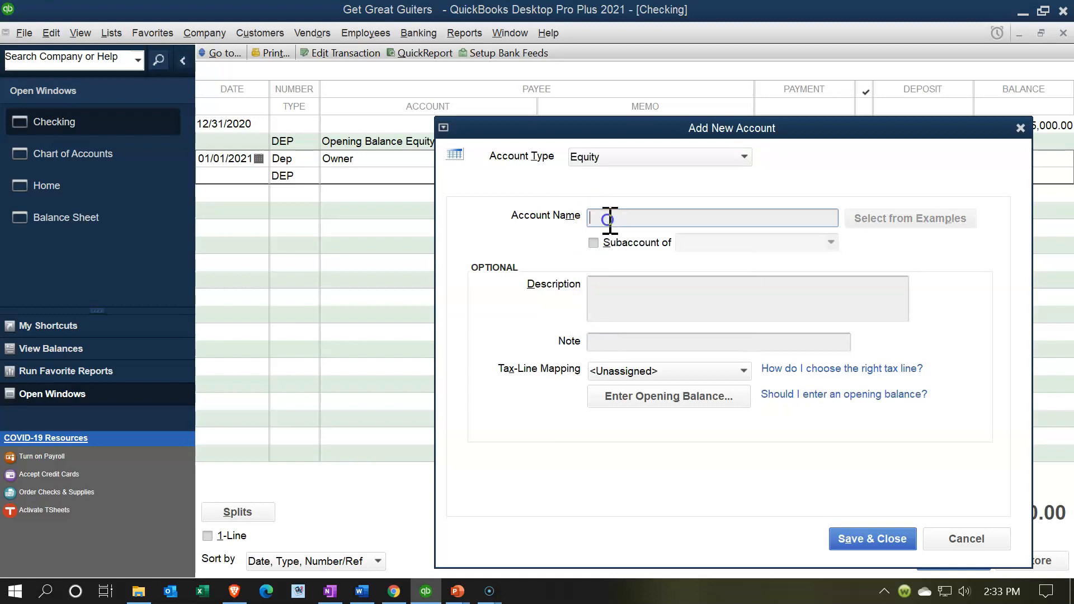
text(Owner Investment)
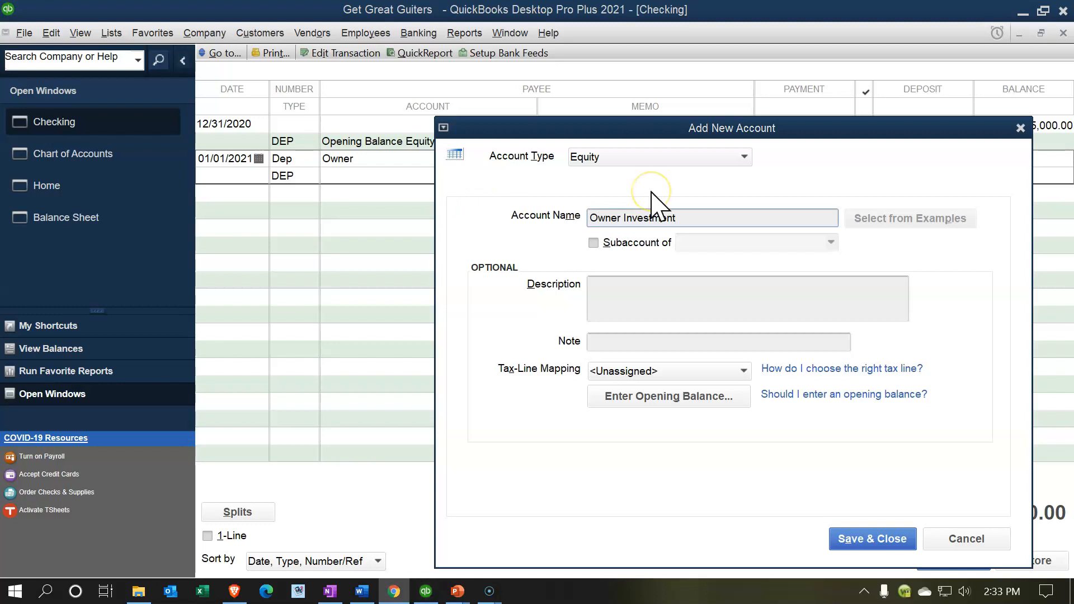
click(612, 259)
click(618, 289)
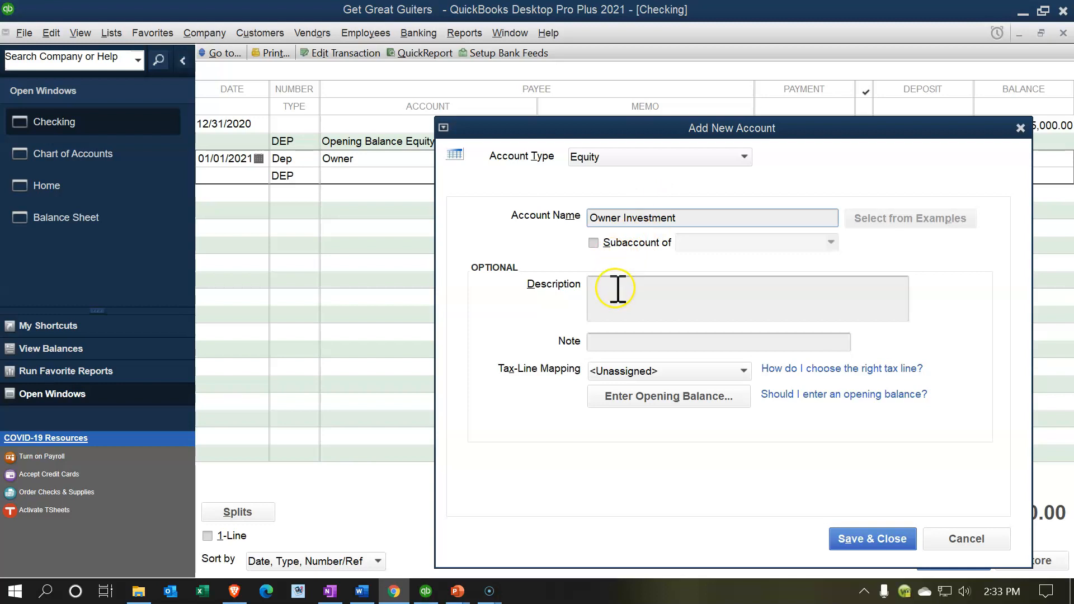
click(670, 371)
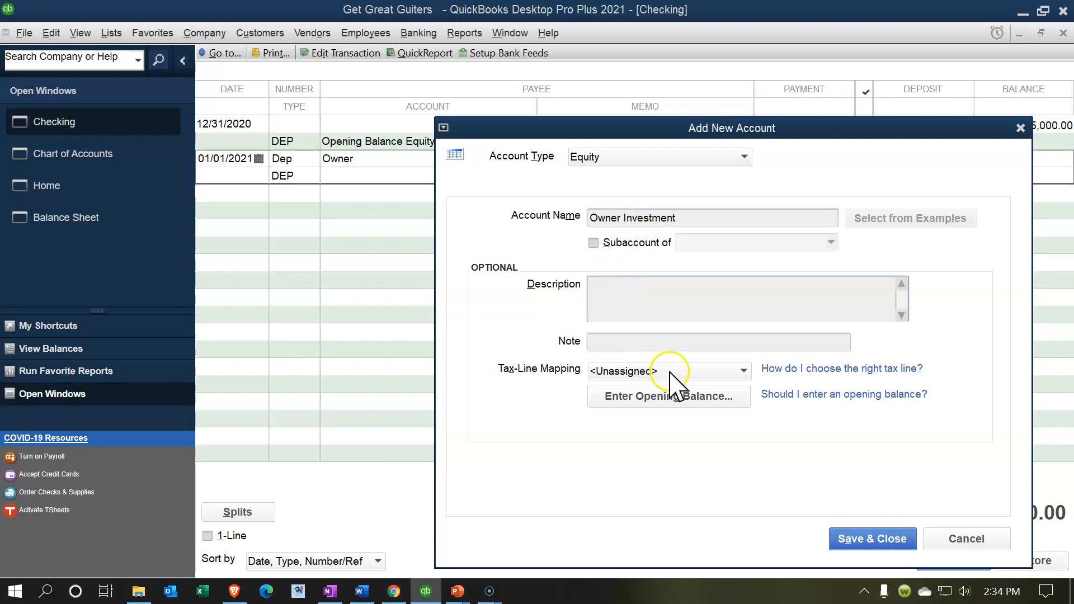
click(687, 376)
click(846, 540)
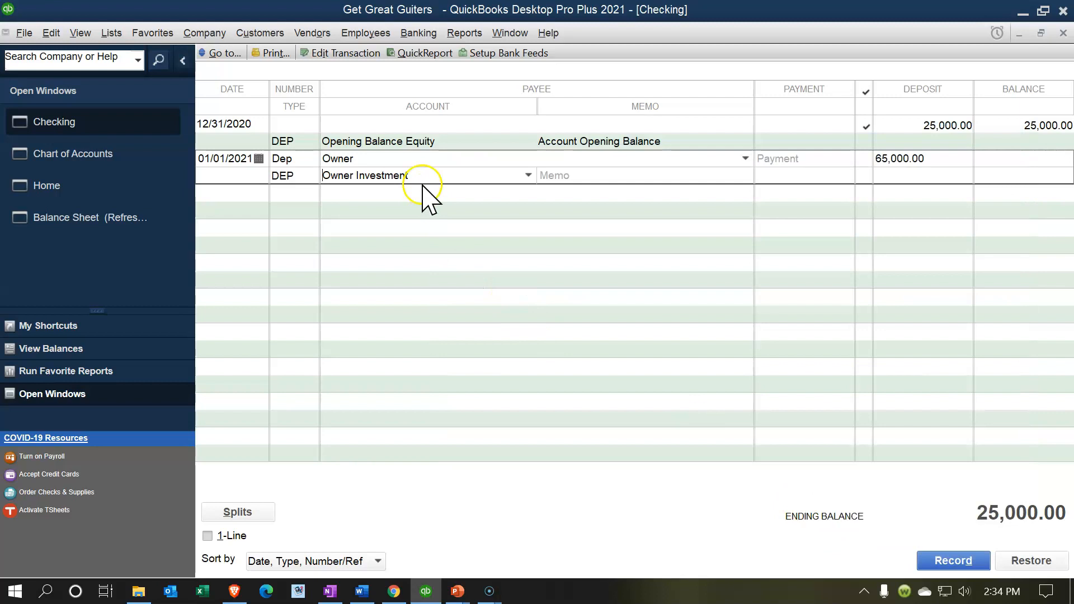
- Enter "Owner investment" as the deposit's memo and record the transaction
click(562, 176)
text(O)
text(wner inves)
text(tmnet)
key(BackSpace)
key(BackSpace)
key(BackSpace)
text(ebnt)
key(BackSpace)
key(BackSpace)
key(BackSpace)
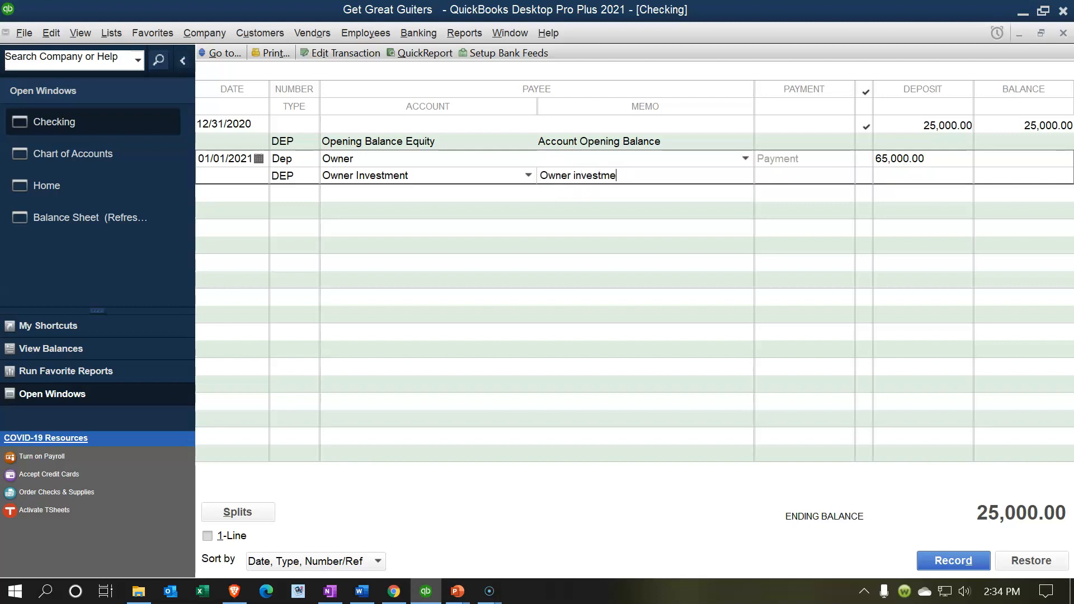
text(nt)
key(Return)
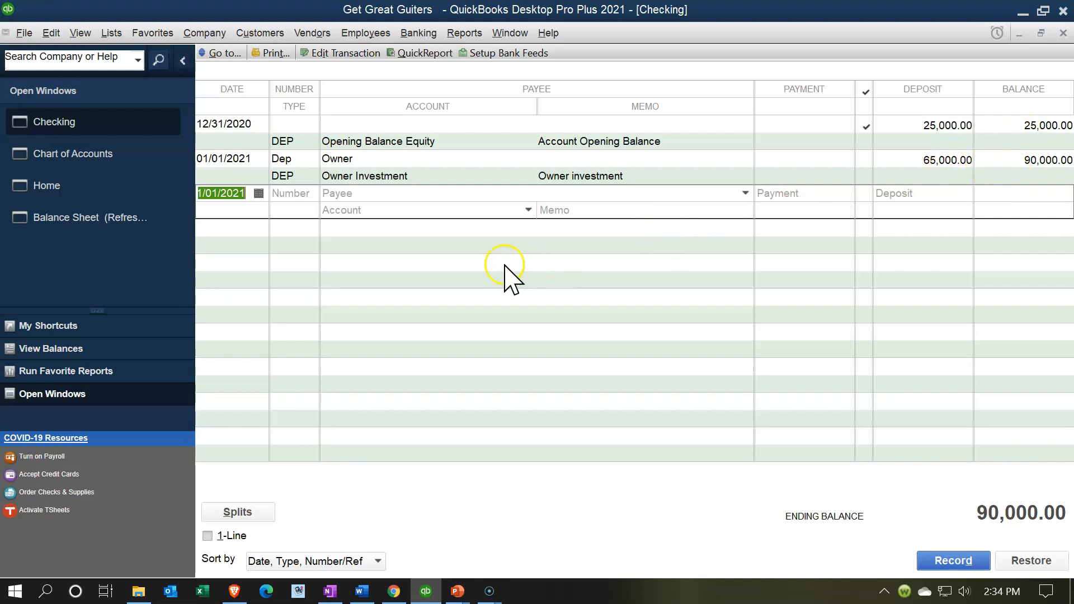
- Return to the Balance Sheet and drill down into the Checking account's amount
click(111, 227)
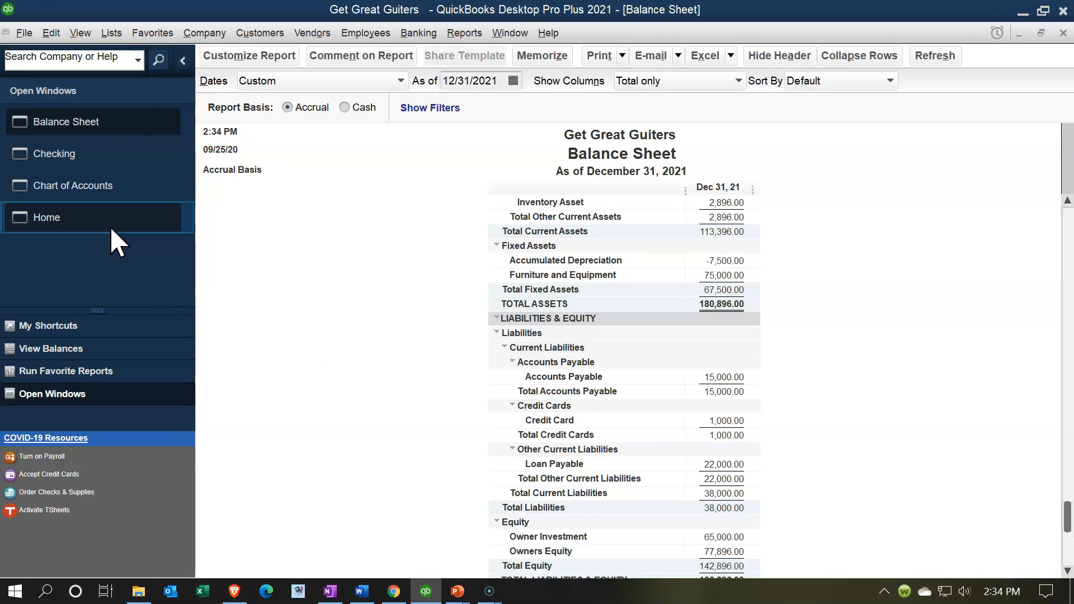
scroll(492, 307, up, 3)
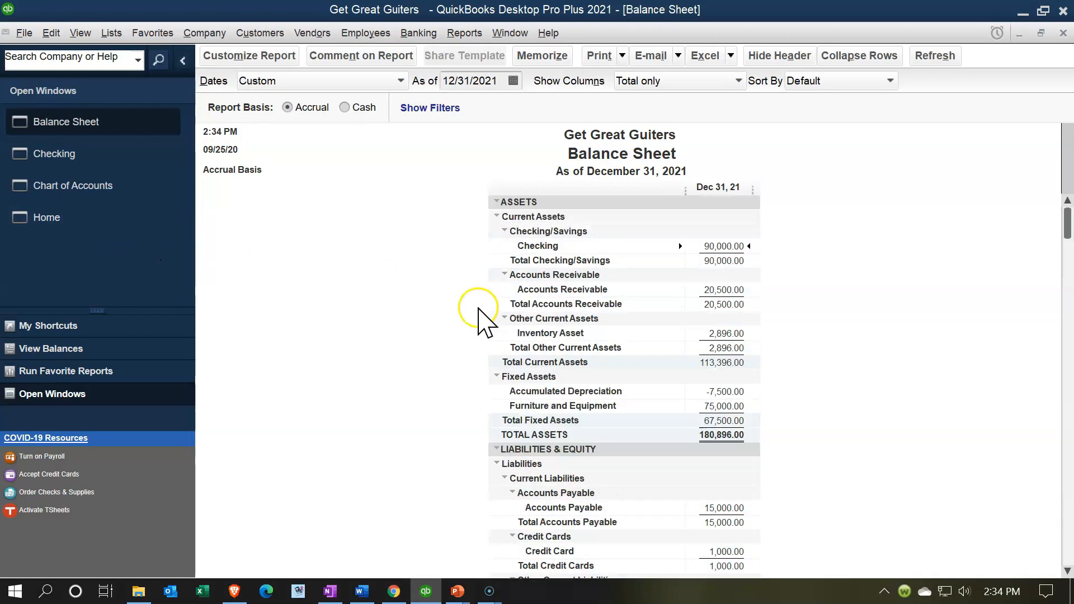
double_click(716, 246)
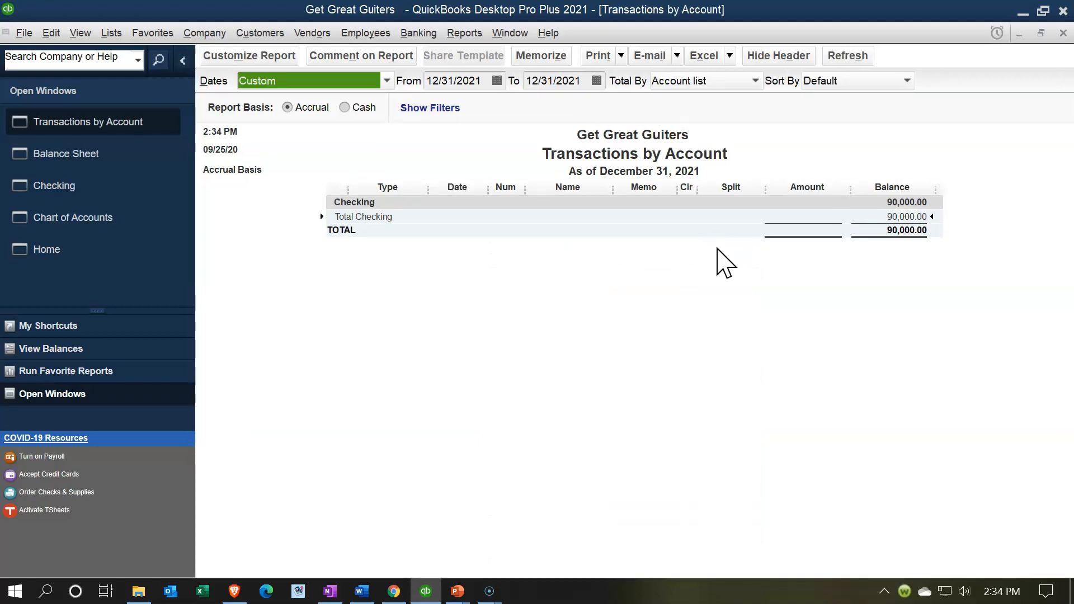
- Set the start date of the Checking transaction detail report to 01/01/2021
key(Tab)
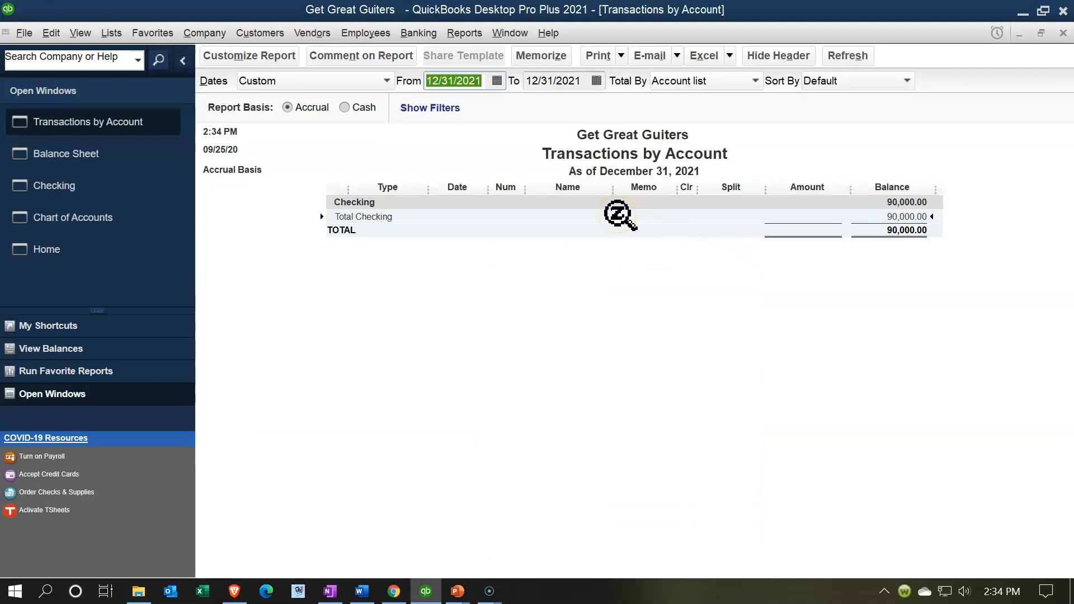
text(0101)
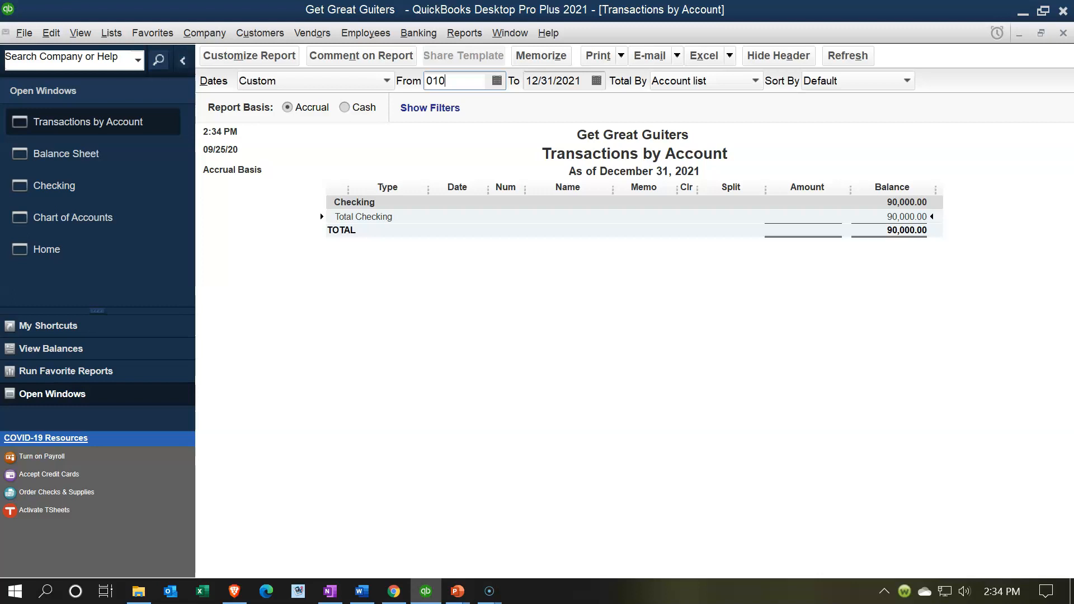
key(Tab)
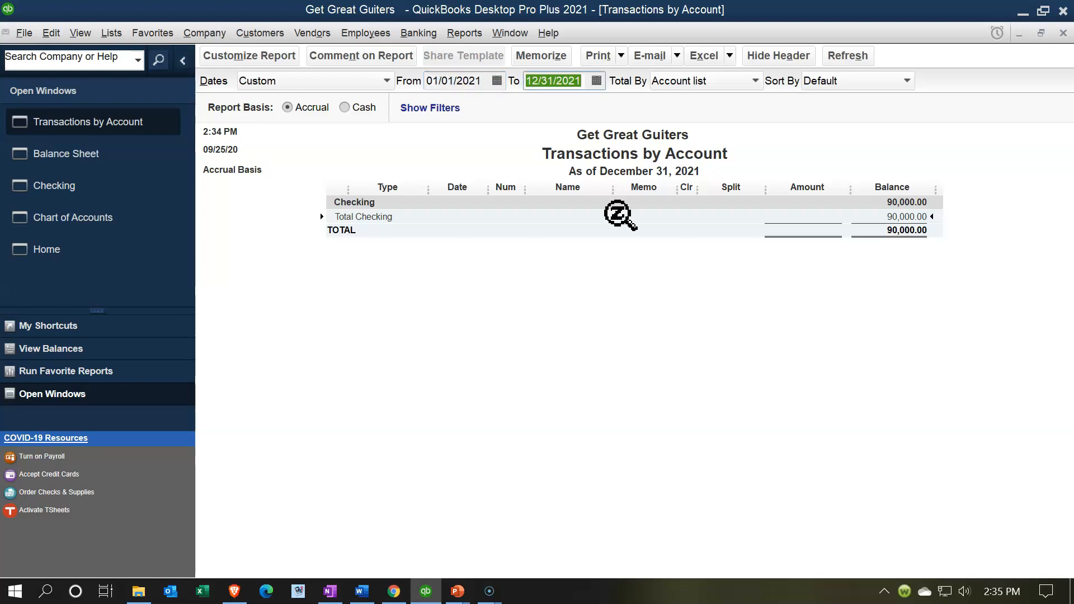
click(622, 278)
click(785, 227)
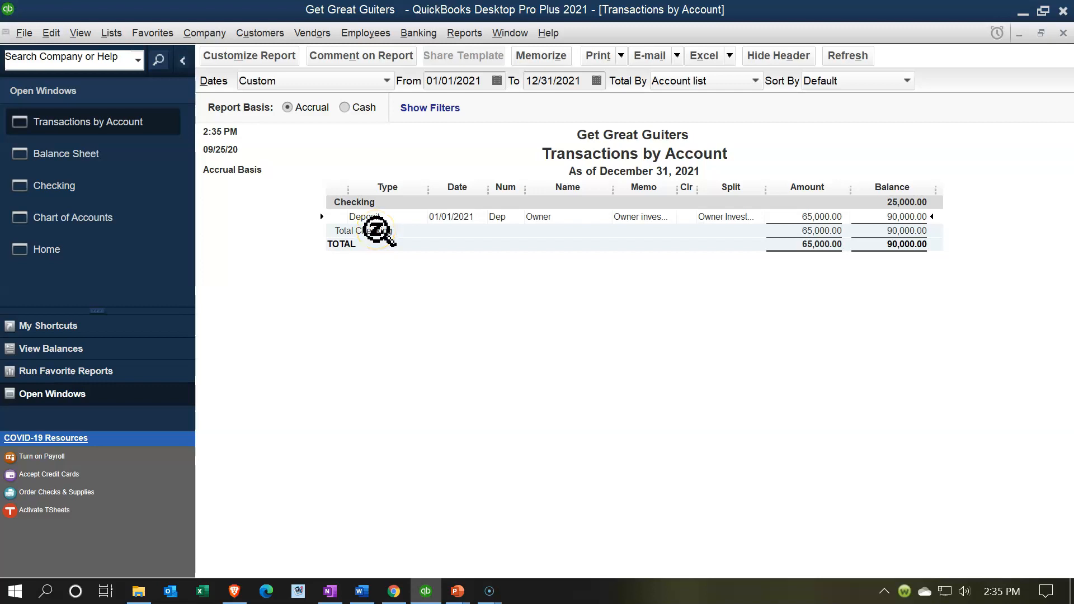
- Inspect the source form of the 01/01/2021 Owner deposit, then close it and the detail report to return to the Balance Sheet
double_click(804, 218)
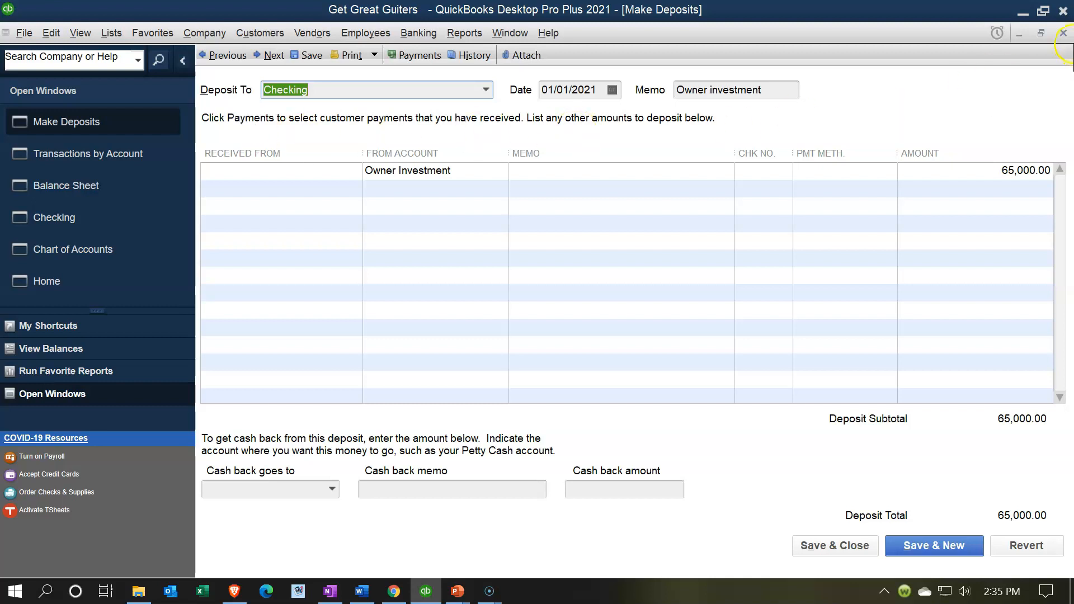
click(1064, 33)
click(1063, 33)
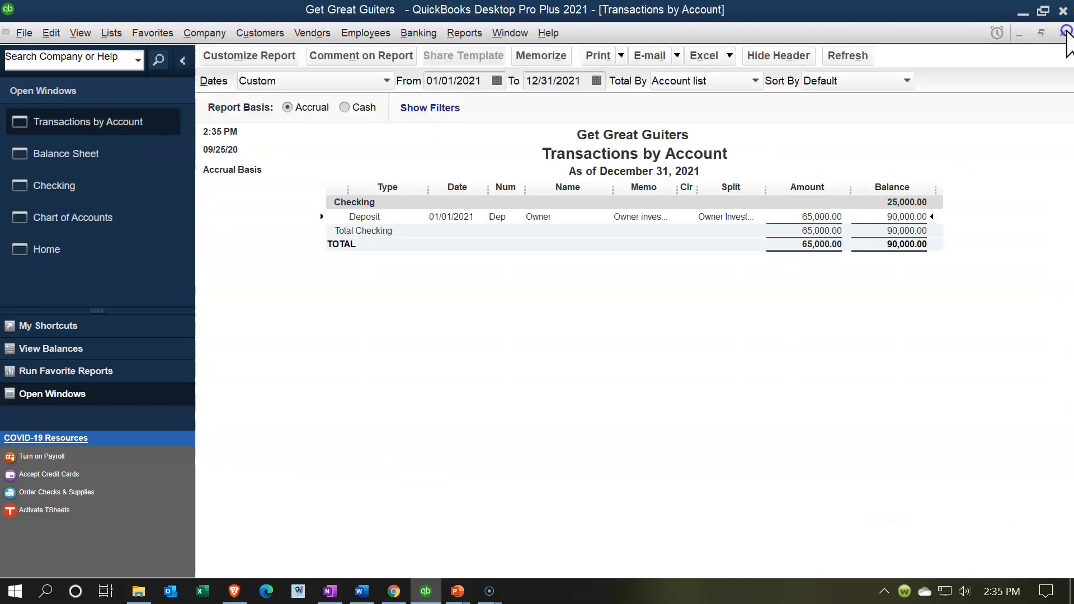
click(629, 278)
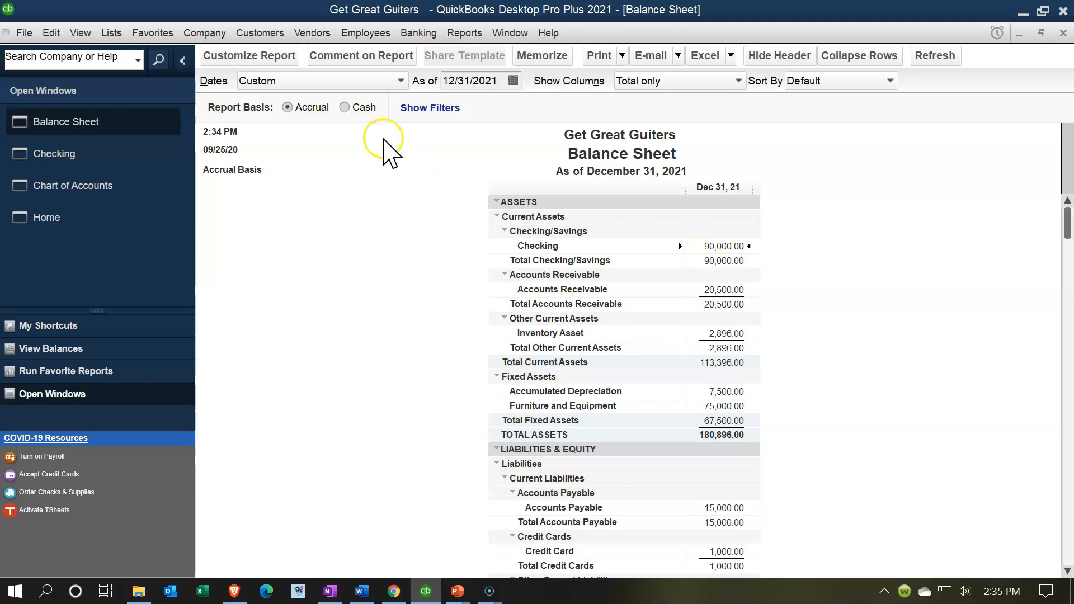
- Customize the Balance Sheet's date range to start on 01/01/2021
click(287, 65)
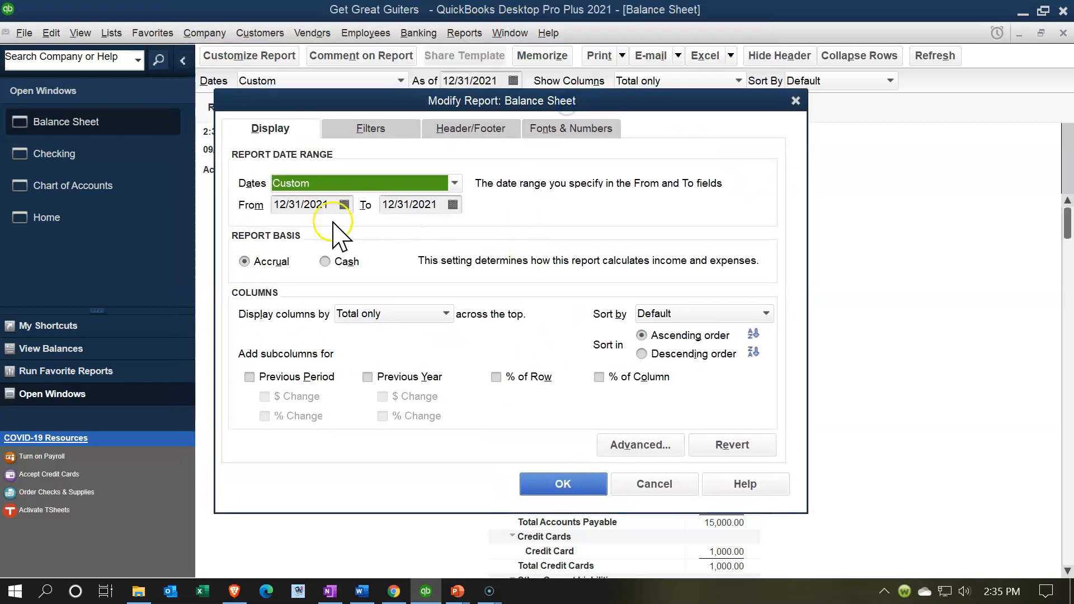
key(Tab)
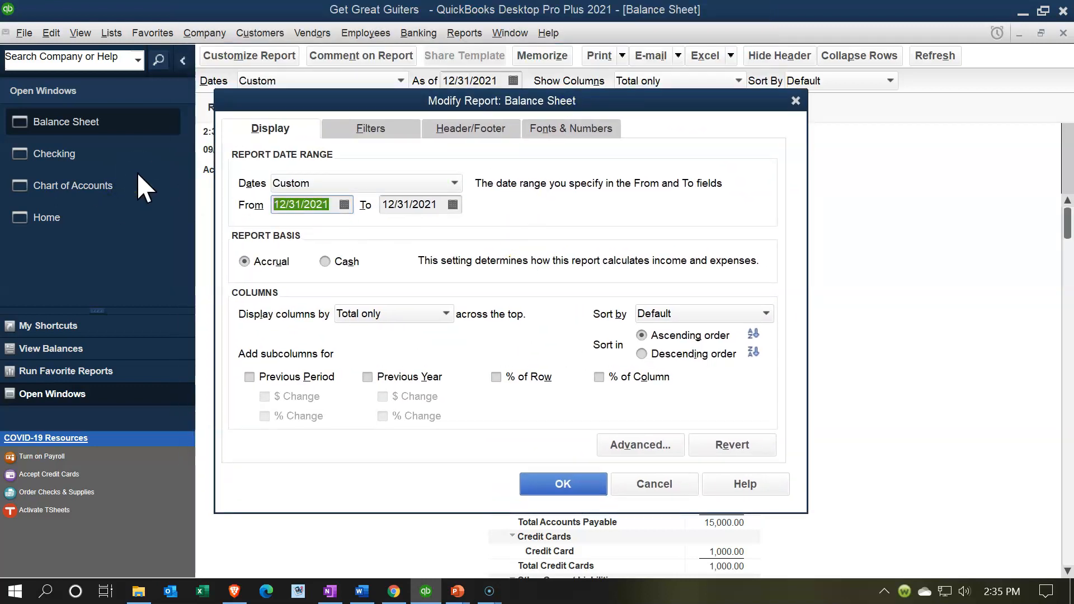
text(01/01/2021)
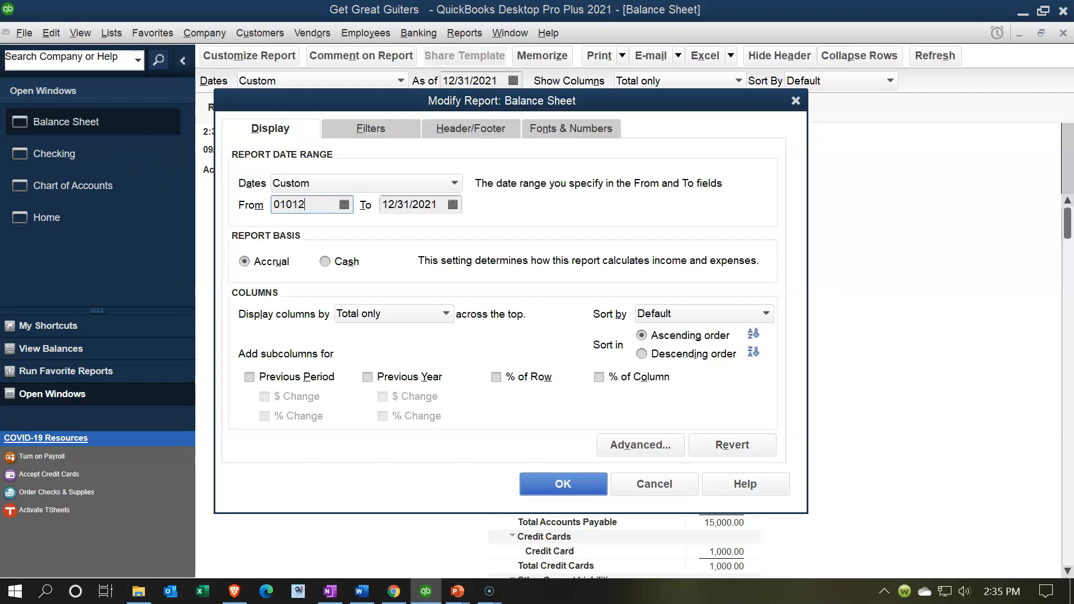
key(Tab)
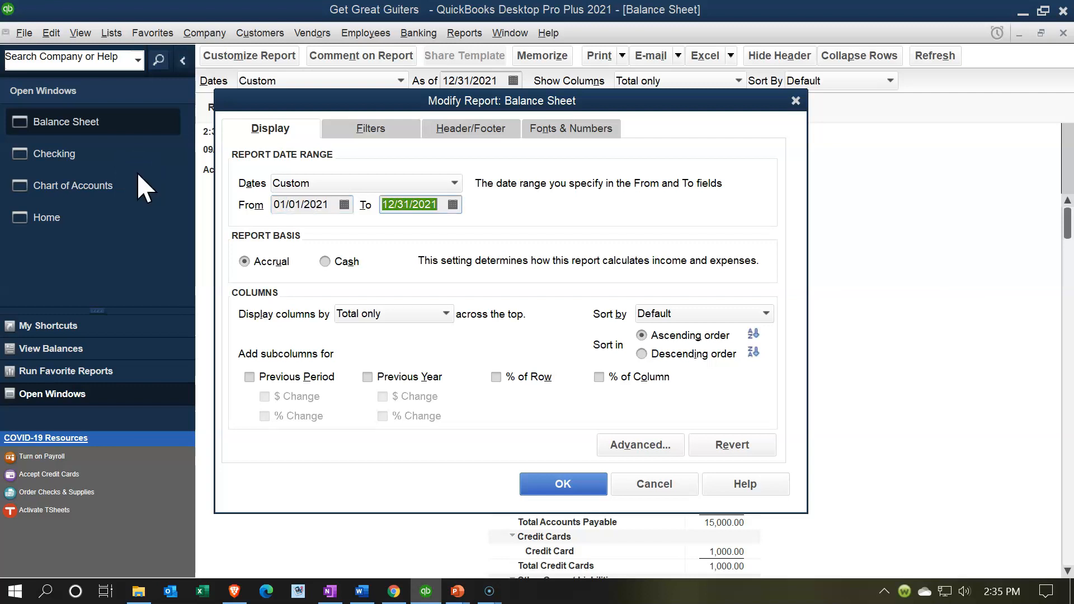
click(594, 485)
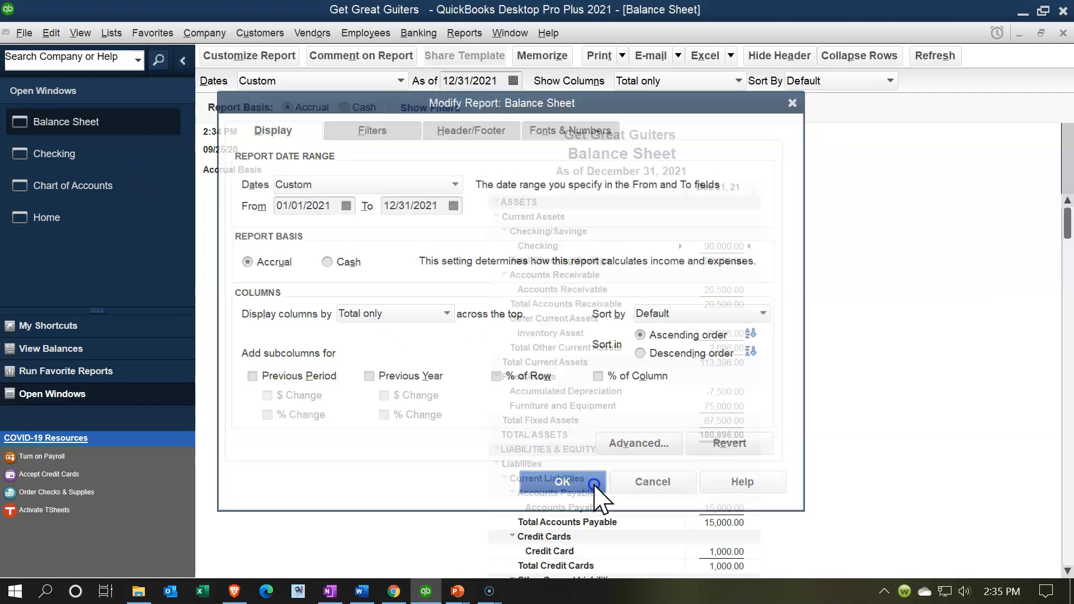
- Drill down into the Owner Investment amount in the Balance Sheet's equity section
scroll(376, 380, down, 2)
scroll(375, 380, down, 2)
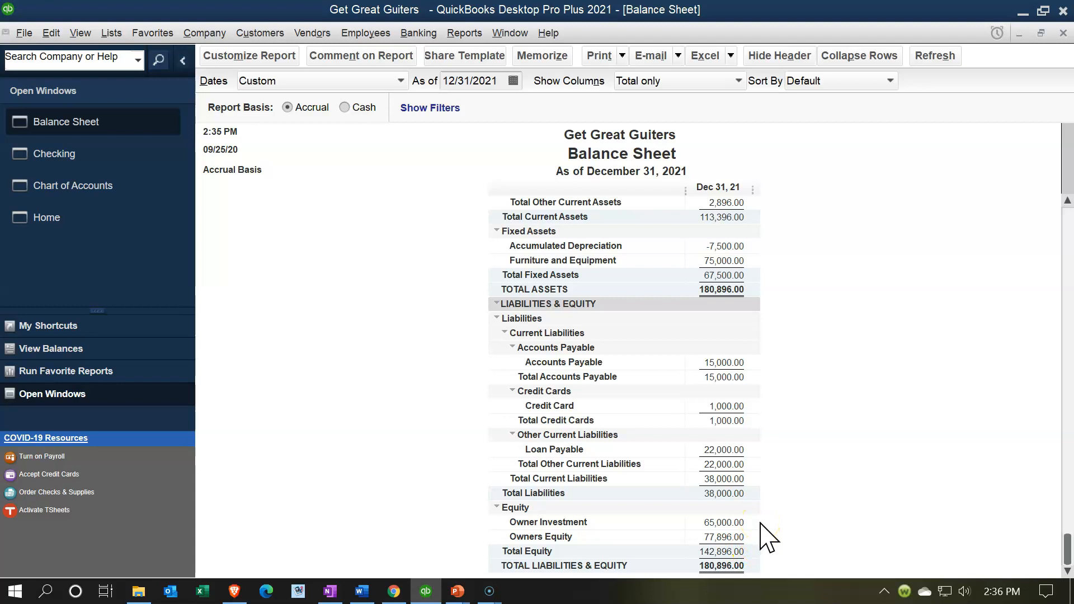
click(730, 535)
click(727, 521)
double_click(740, 525)
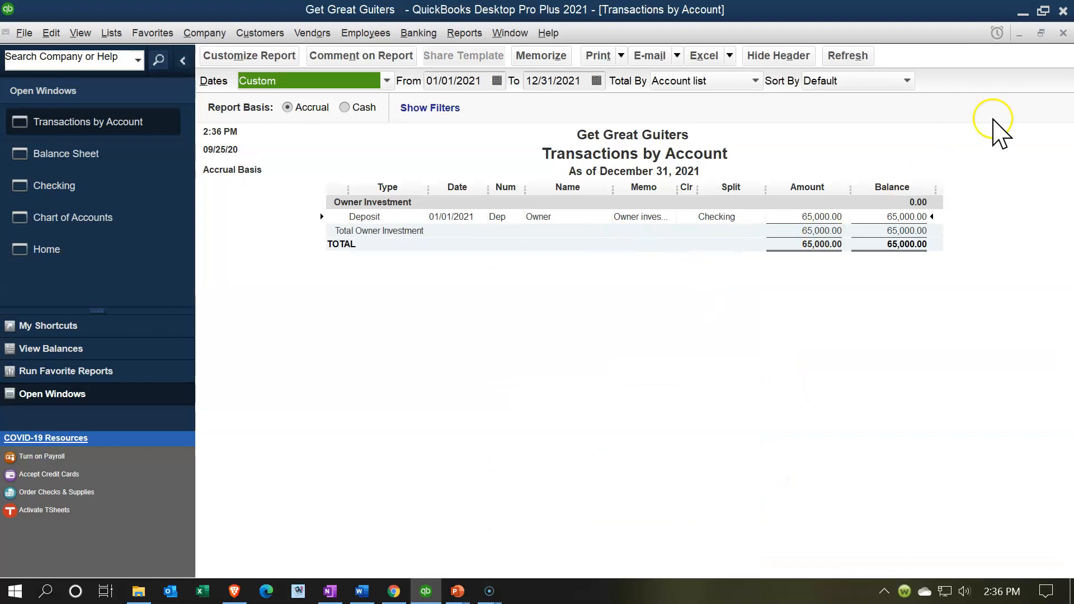
- Close the Transactions by Account report and open the standard Profit & Loss report
click(1062, 33)
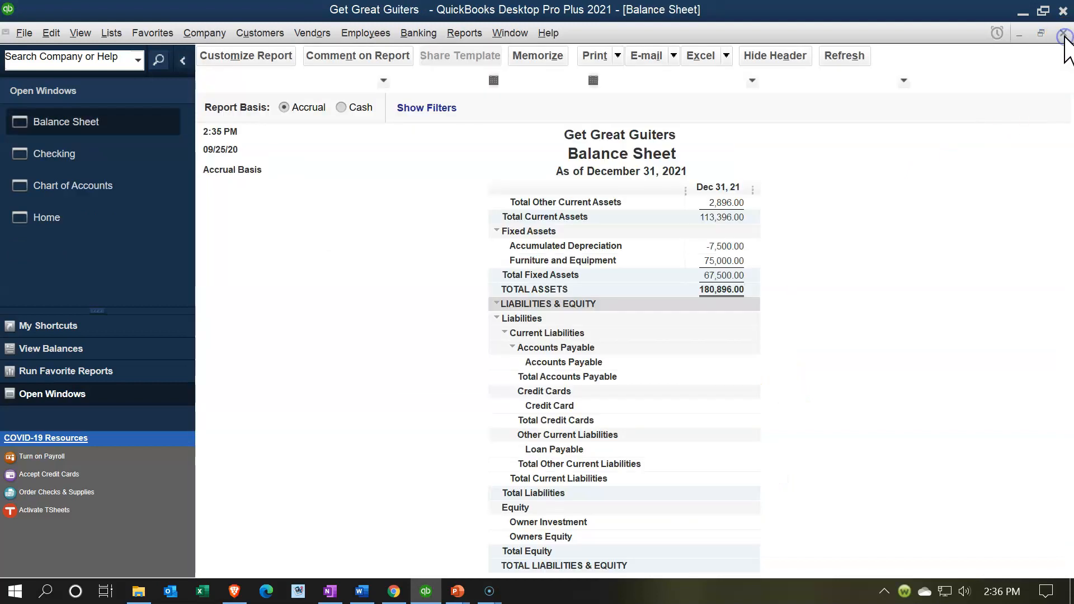
click(479, 35)
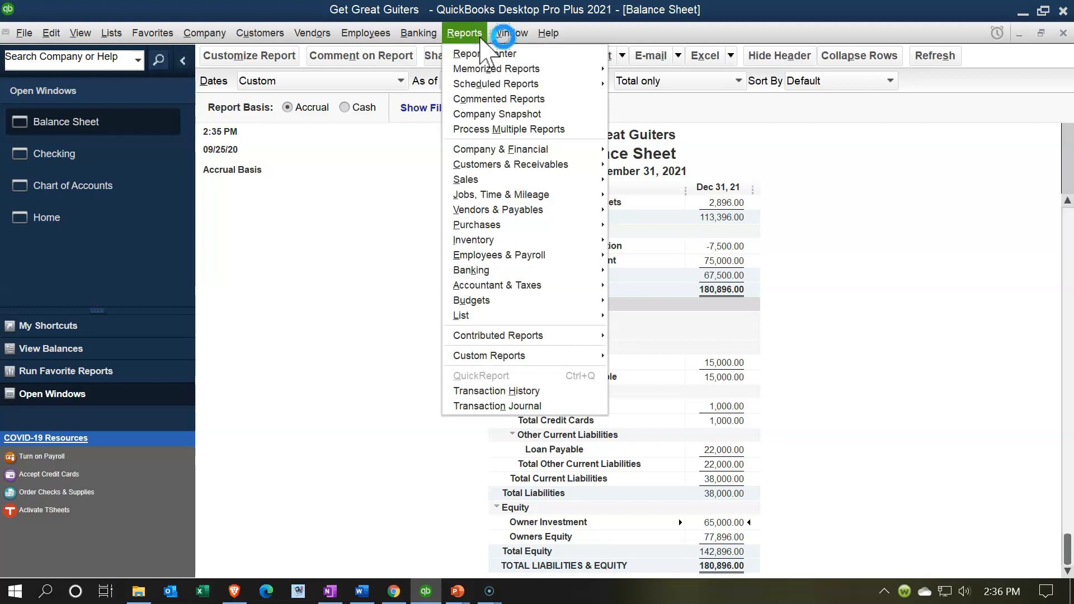
mouse_move(531, 152)
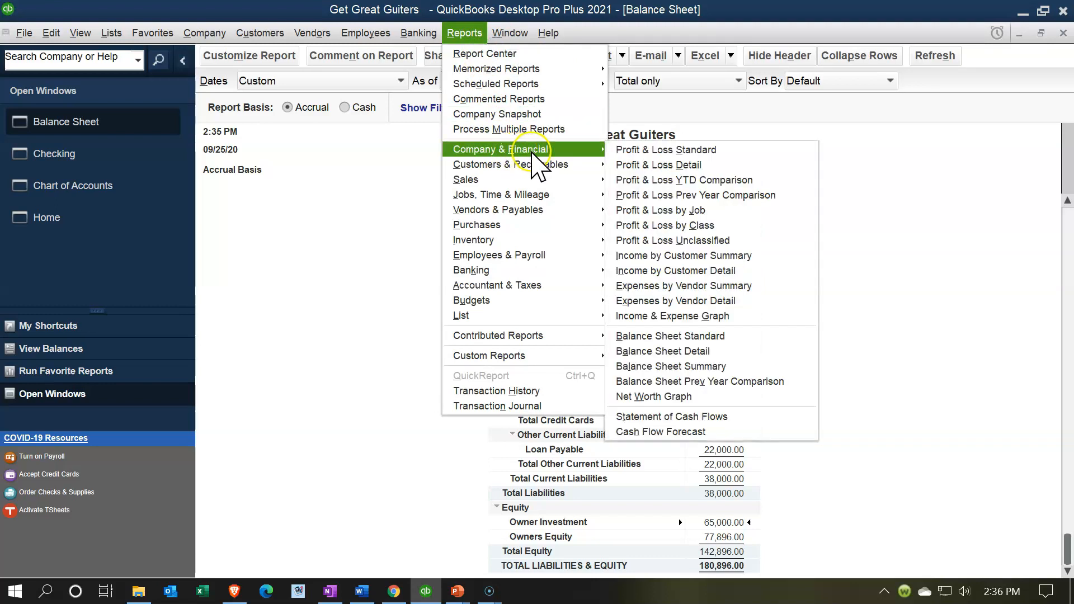
click(660, 156)
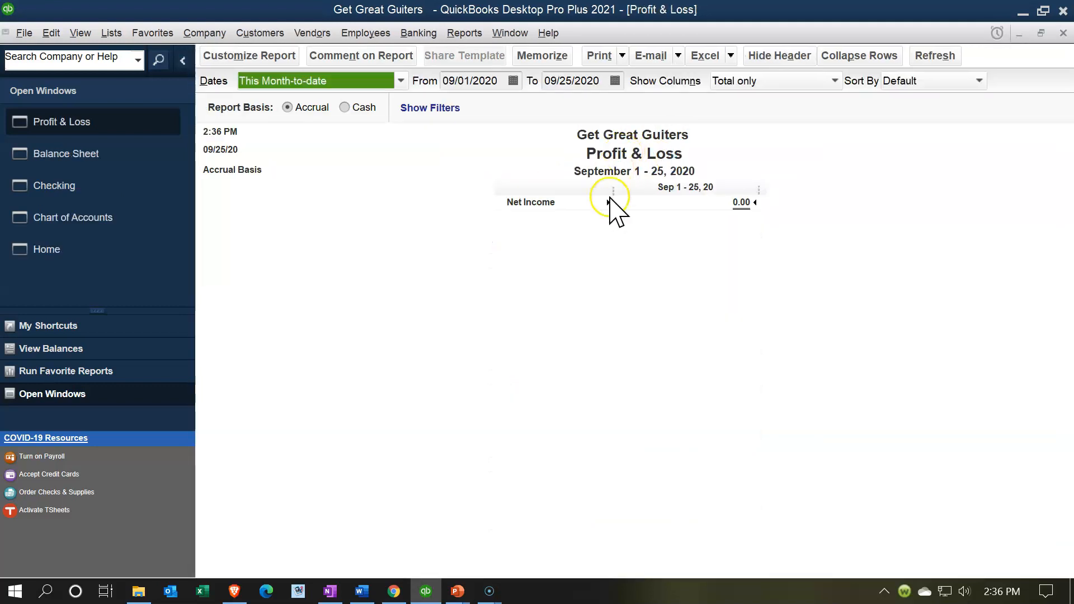
- Set the Profit & Loss report's date range to 01/01/2021 through 12/31/2021
key(Tab)
text(01)
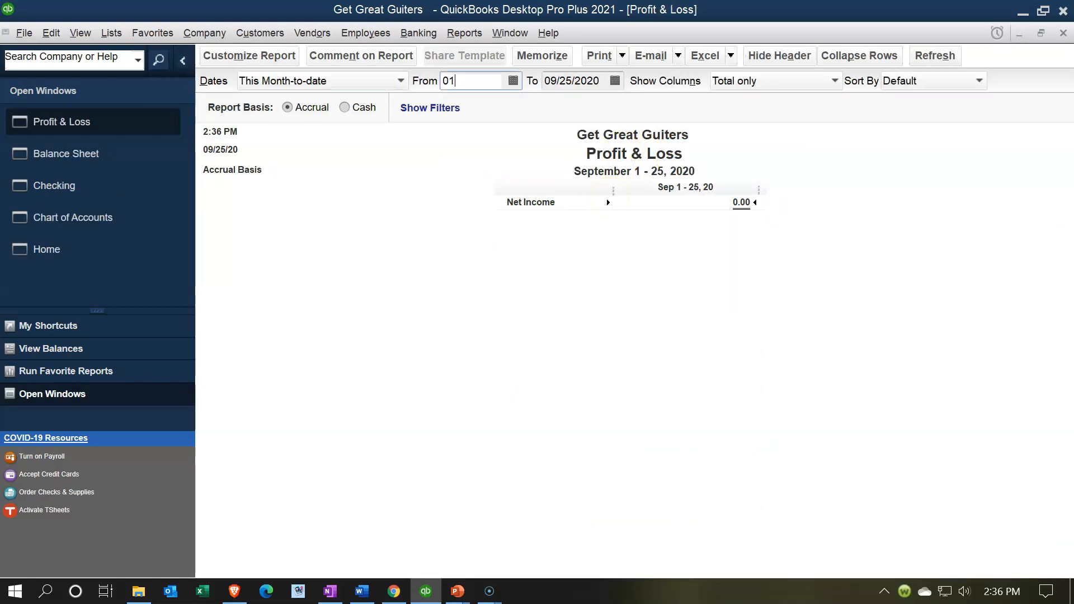
text(/01/2021)
key(Tab)
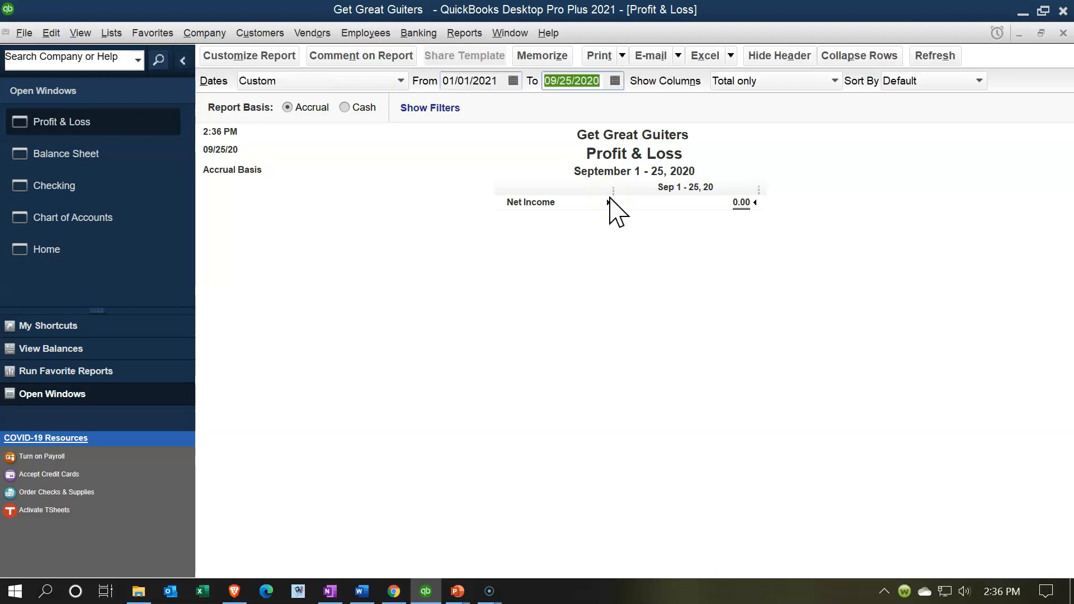
text(123120)
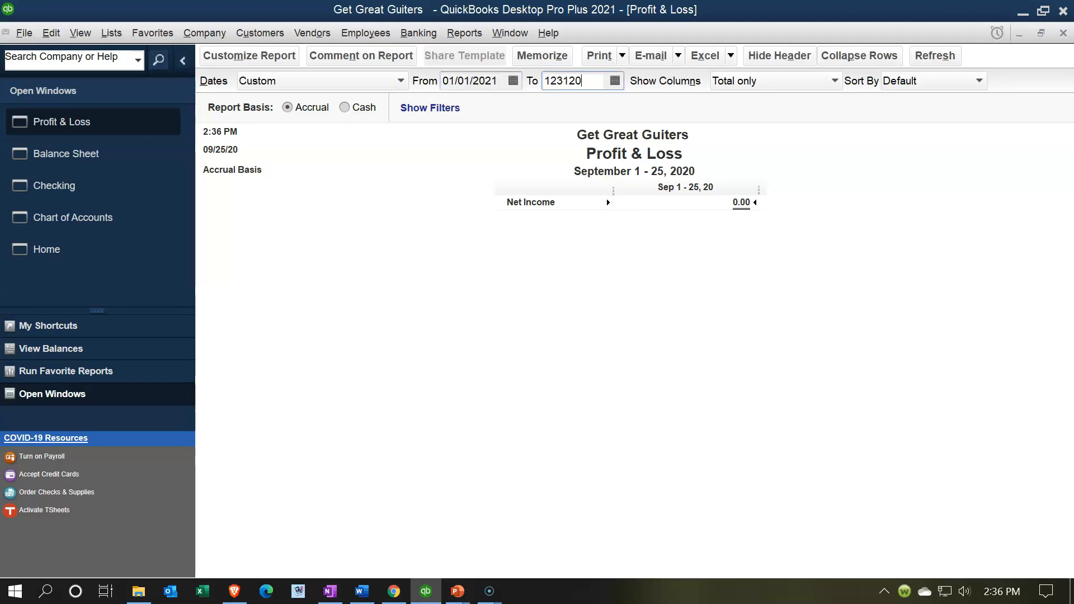
key(BackSpace)
text(1)
key(Tab)
click(475, 257)
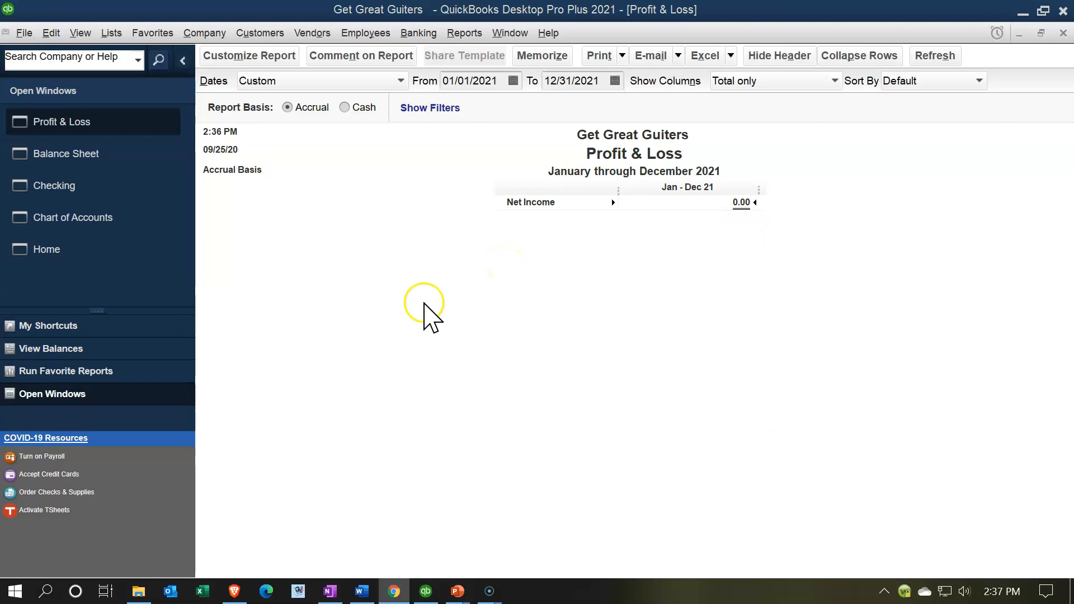
- Return to the Balance Sheet and examine the Checking, Owner Investment and Loan Payable balances
click(116, 160)
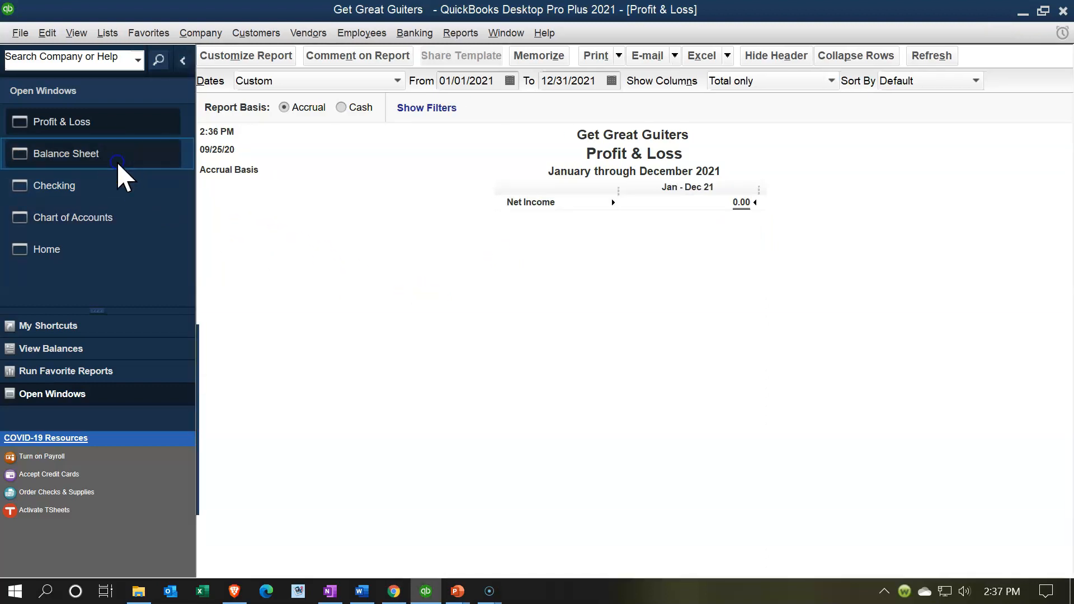
scroll(455, 283, up, 4)
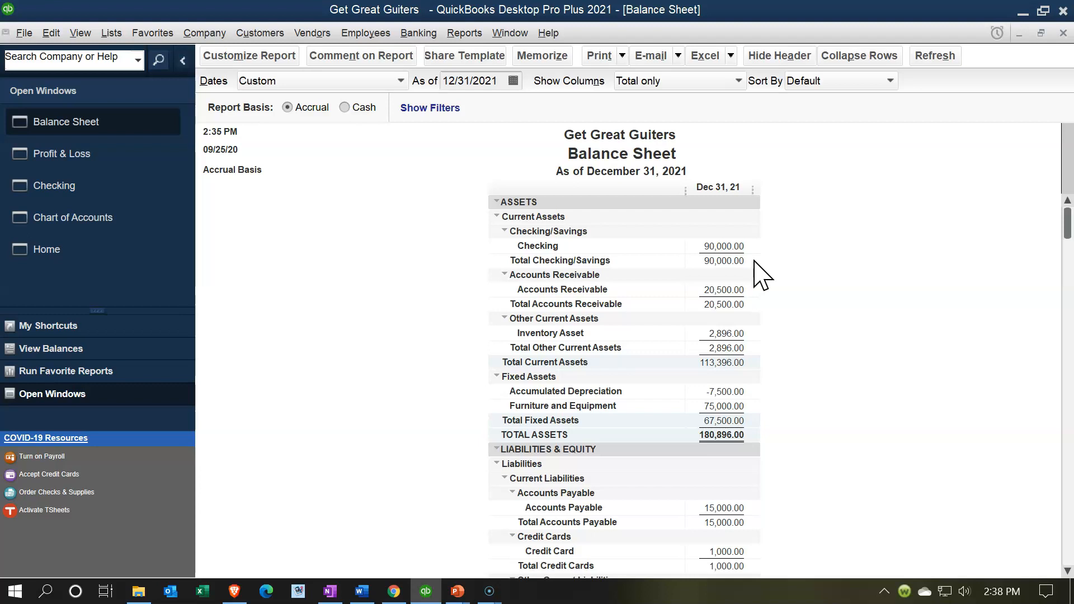
click(755, 241)
scroll(783, 291, down, 3)
click(768, 527)
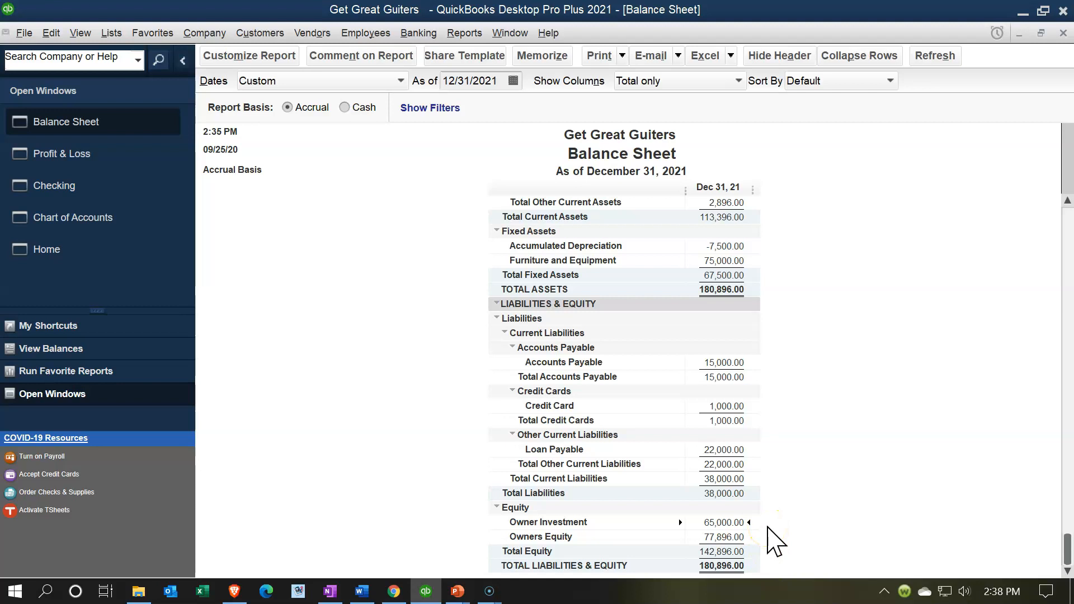
click(756, 451)
click(574, 454)
click(586, 457)
click(620, 449)
click(639, 462)
click(561, 461)
- Go to the Home page and look over the customer, vendor and banking options for entering a deposit
click(423, 34)
click(422, 34)
click(68, 263)
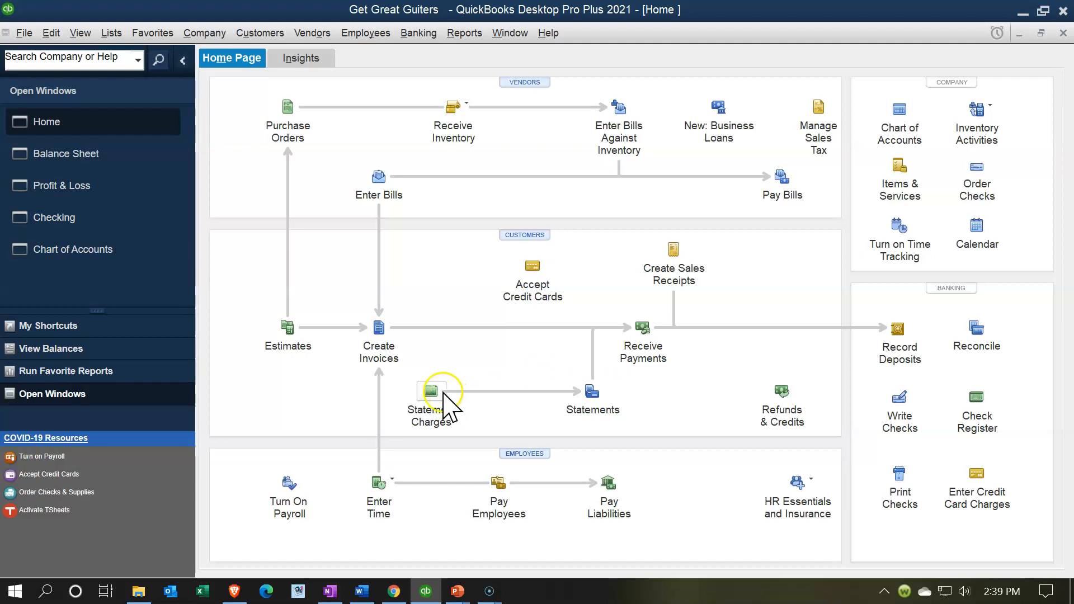
click(661, 271)
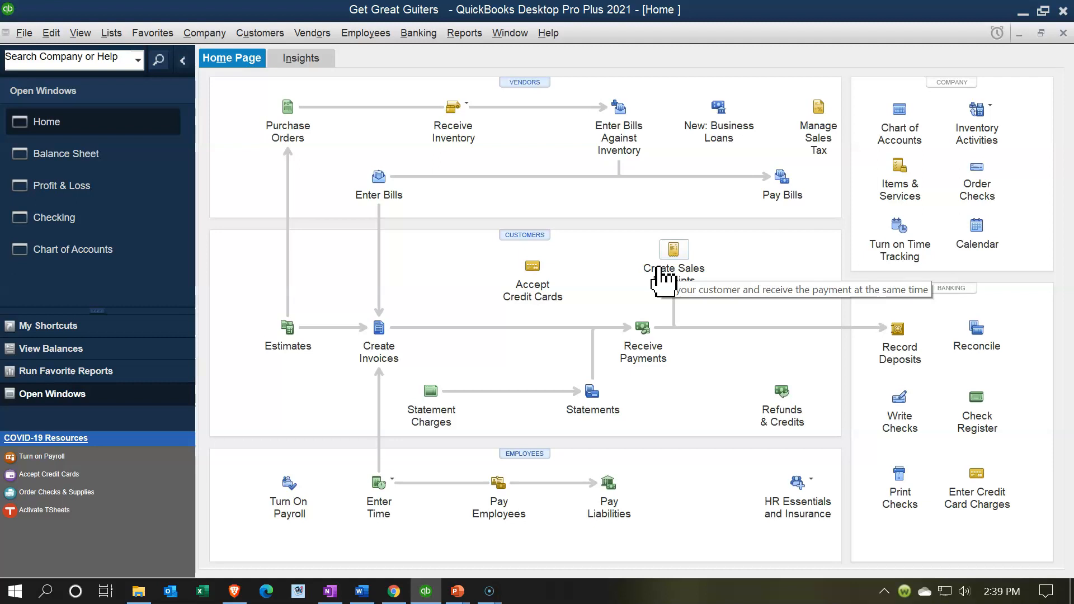
click(609, 274)
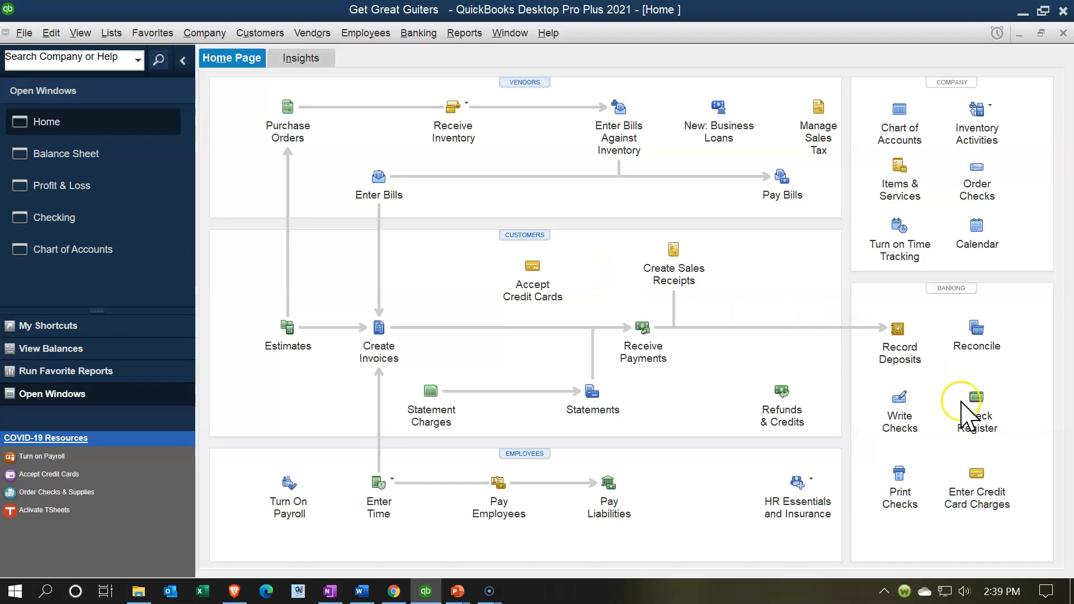
click(495, 110)
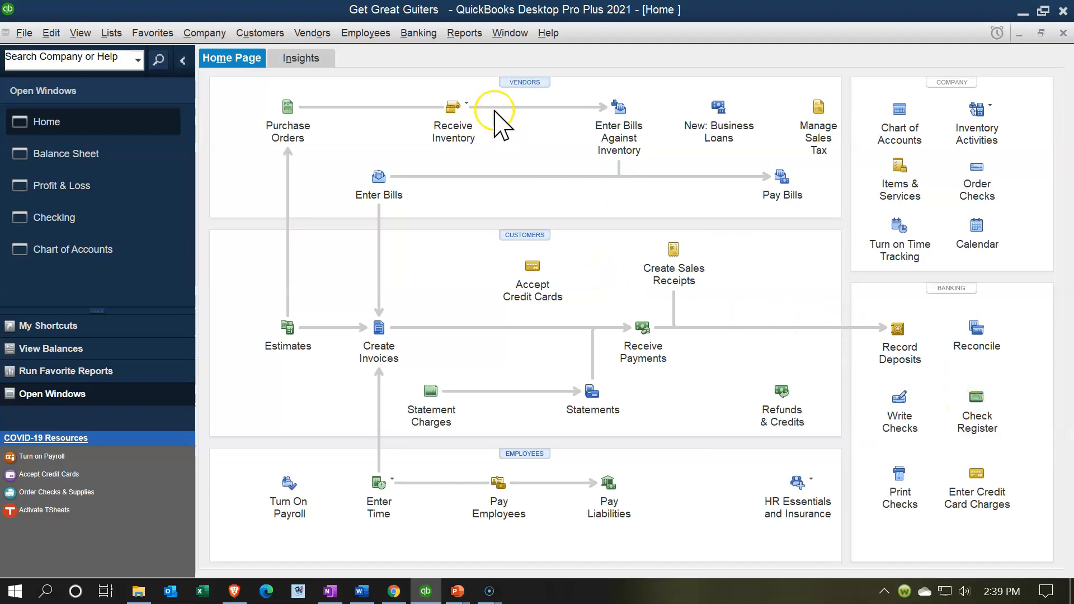
click(423, 34)
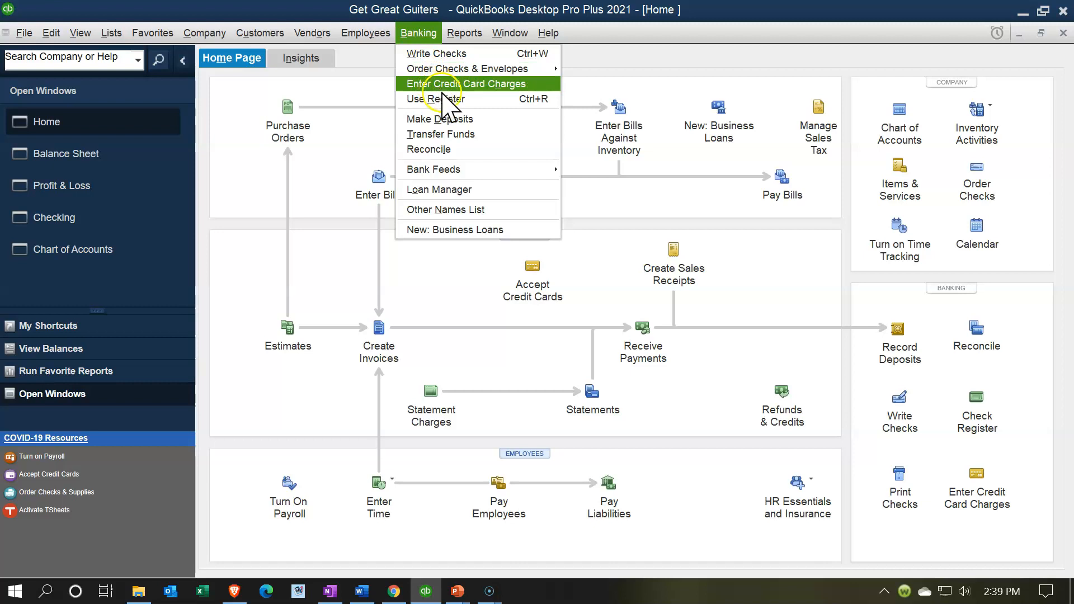
- Open the Checking account's register from the Chart of Accounts
click(114, 34)
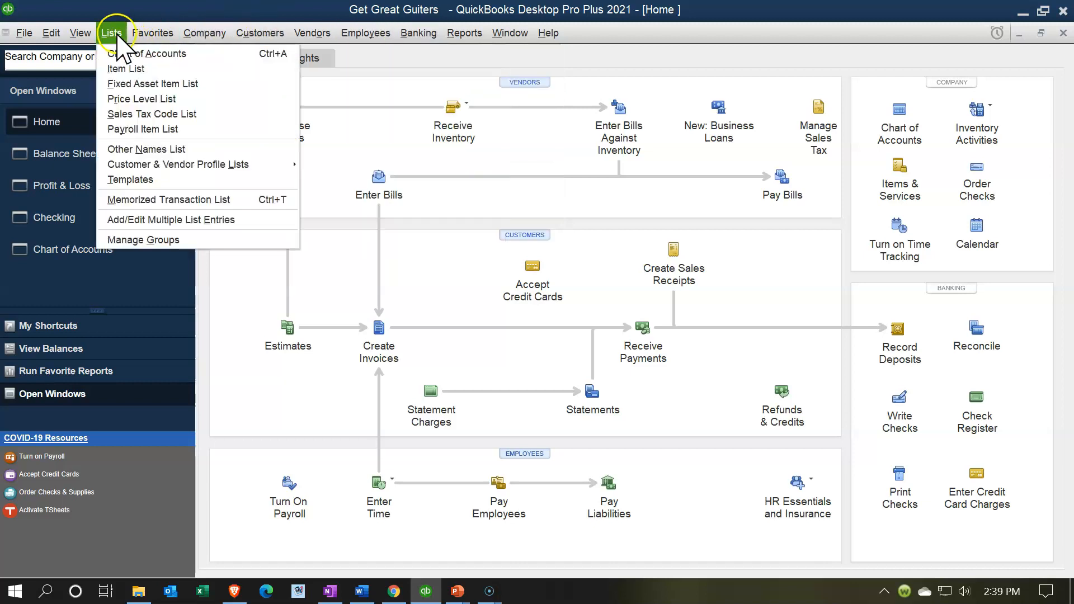
click(183, 54)
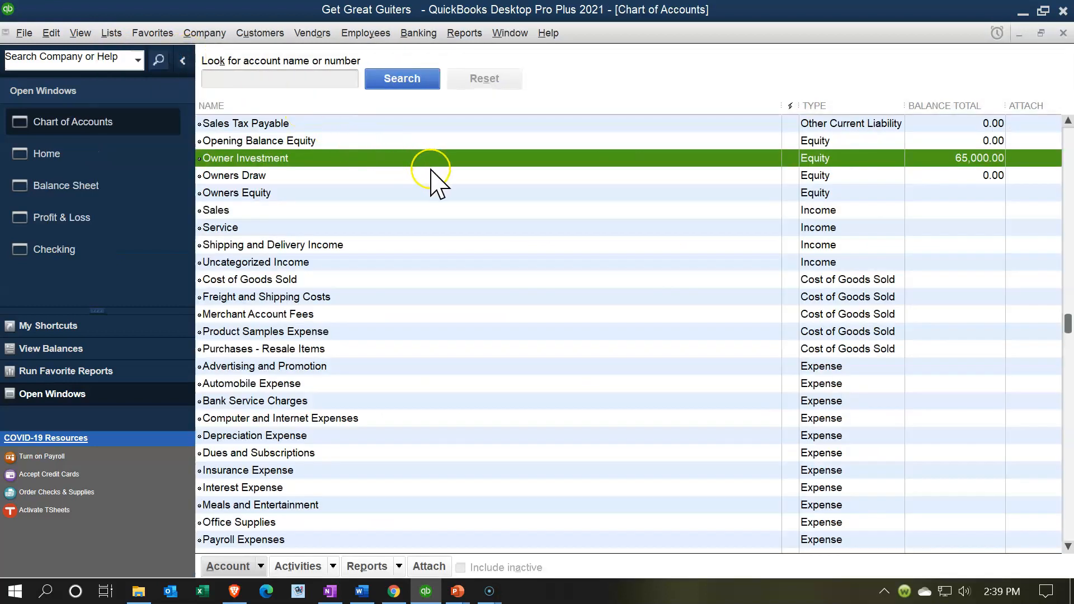
scroll(434, 179, up, 3)
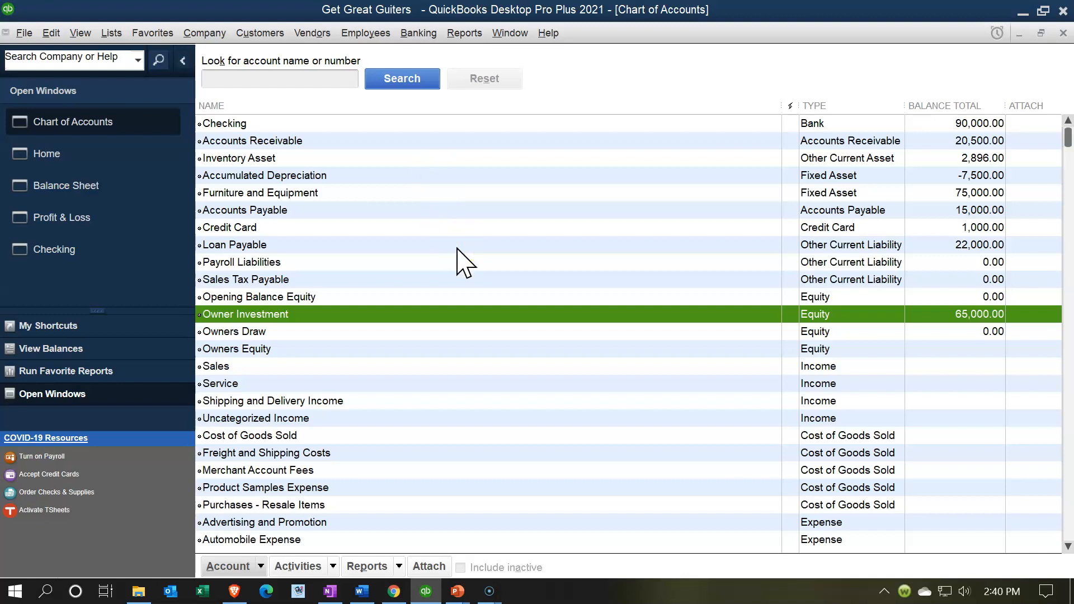
double_click(387, 123)
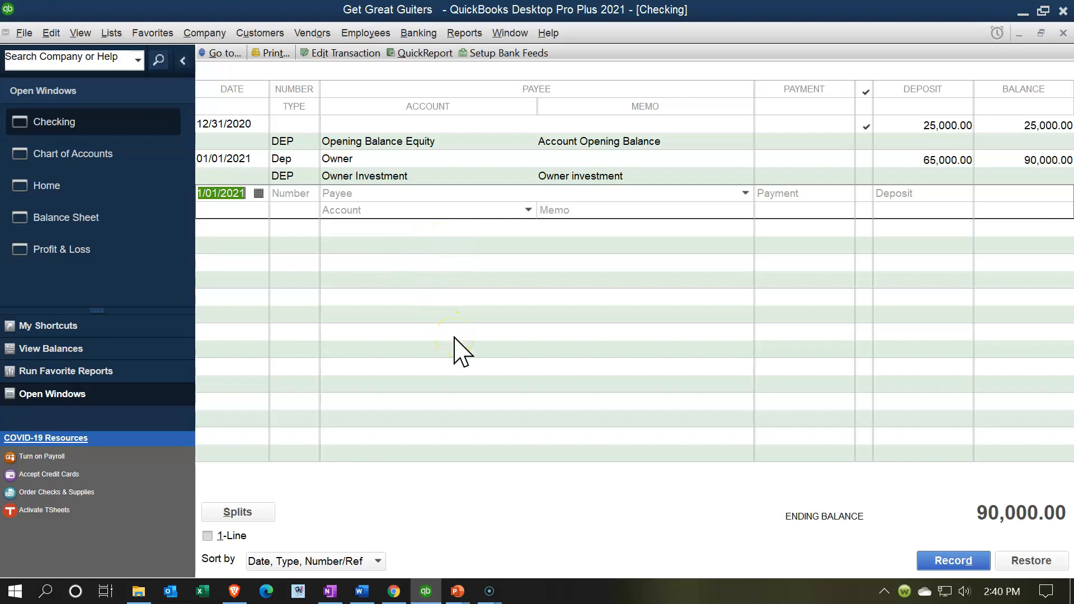
- Start a new Checking register entry dated 01/02/2021 with number Dep and payee Chase
text(0102)
key(Tab)
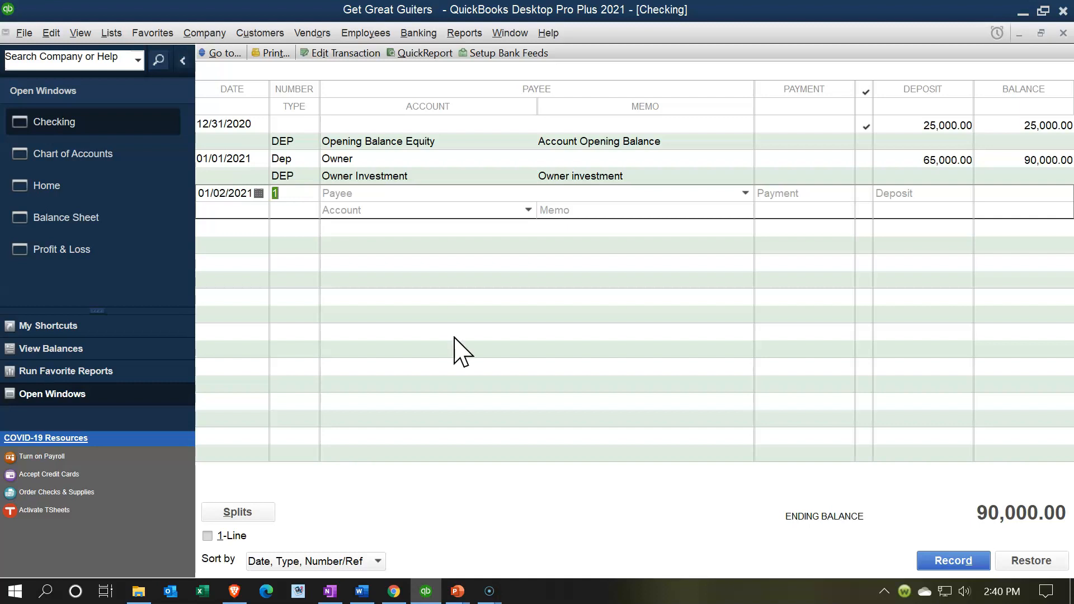
text(Dep)
key(Tab)
text(Chase)
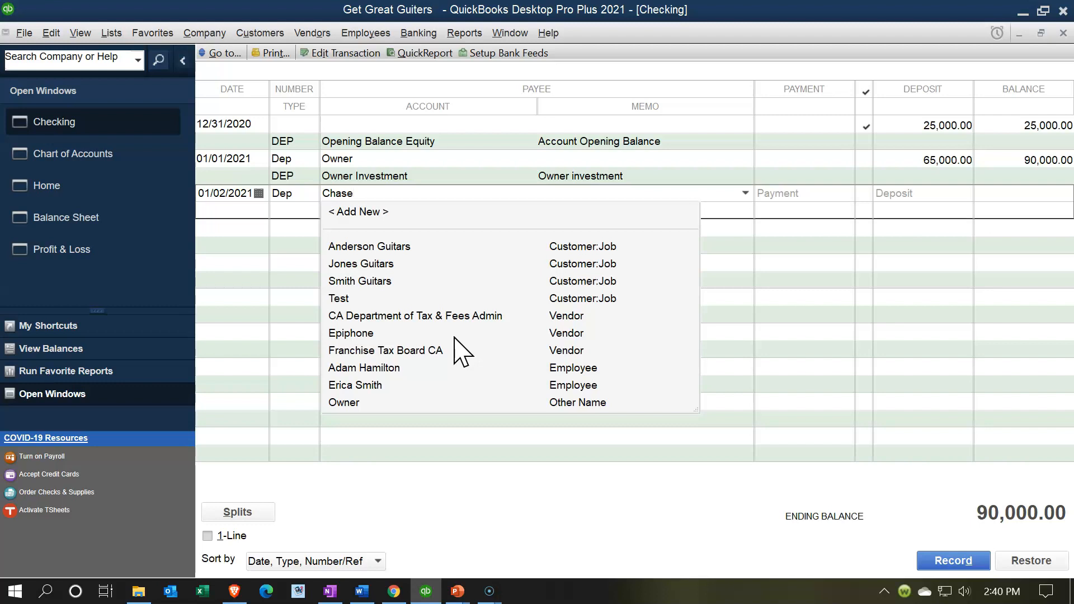
- Quick-add Chase to the name list with the name type Other
click(369, 213)
key(Tab)
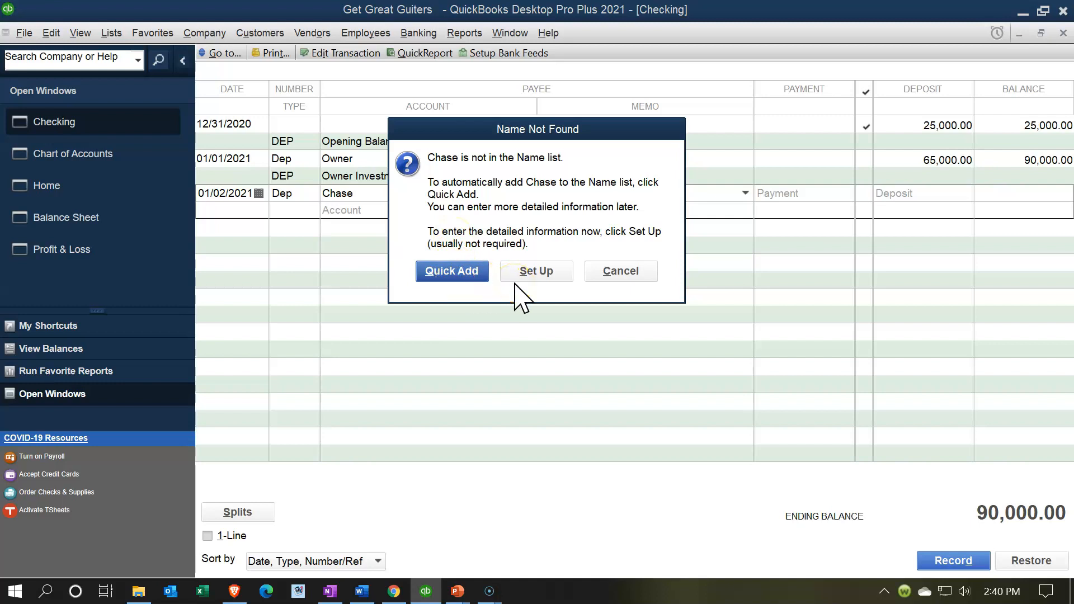
click(441, 271)
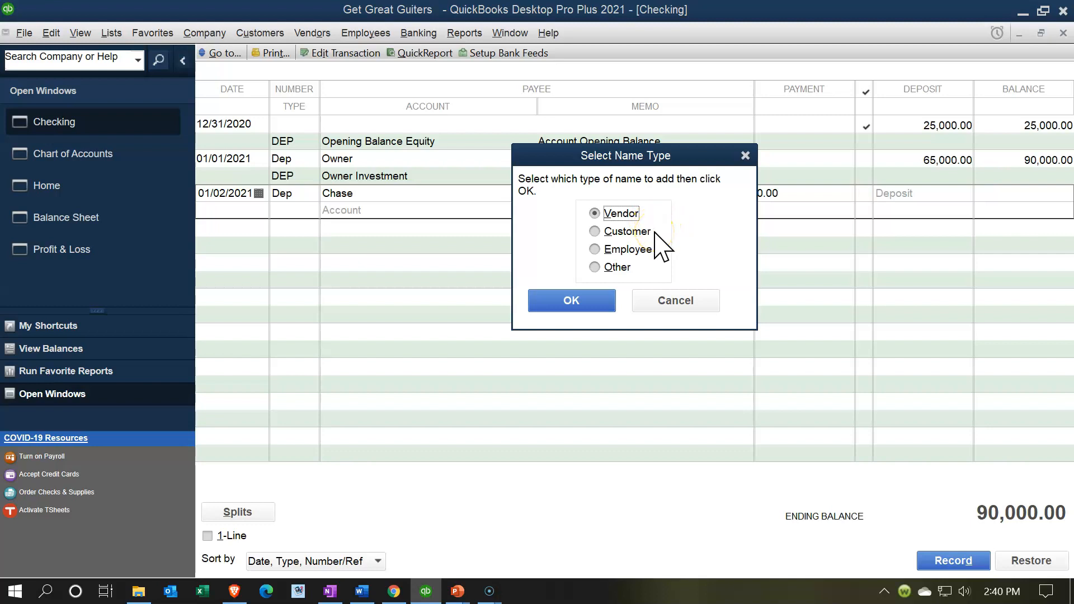
click(598, 267)
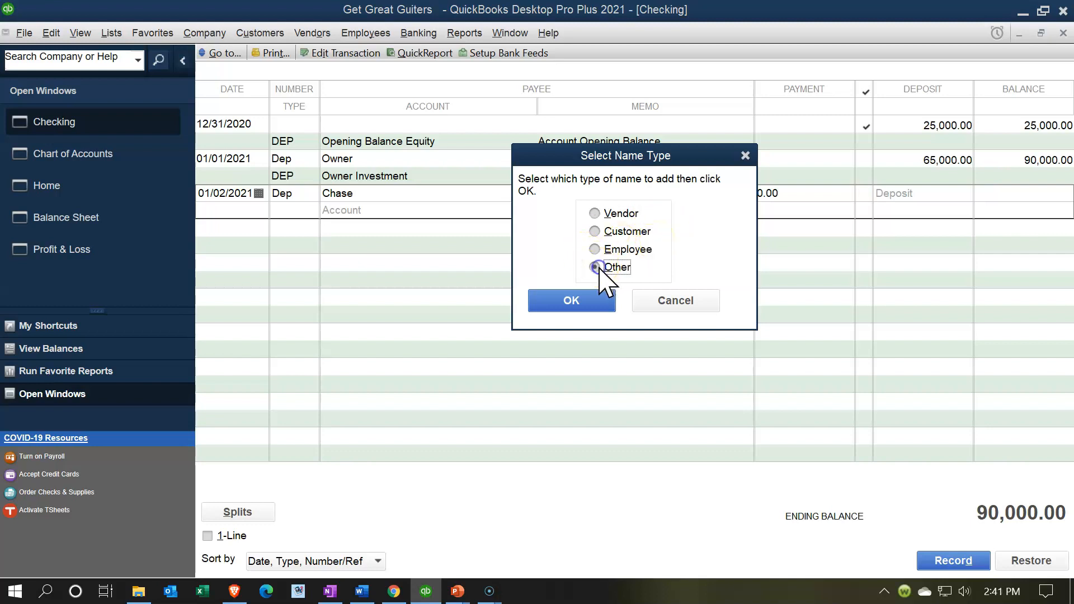
click(588, 302)
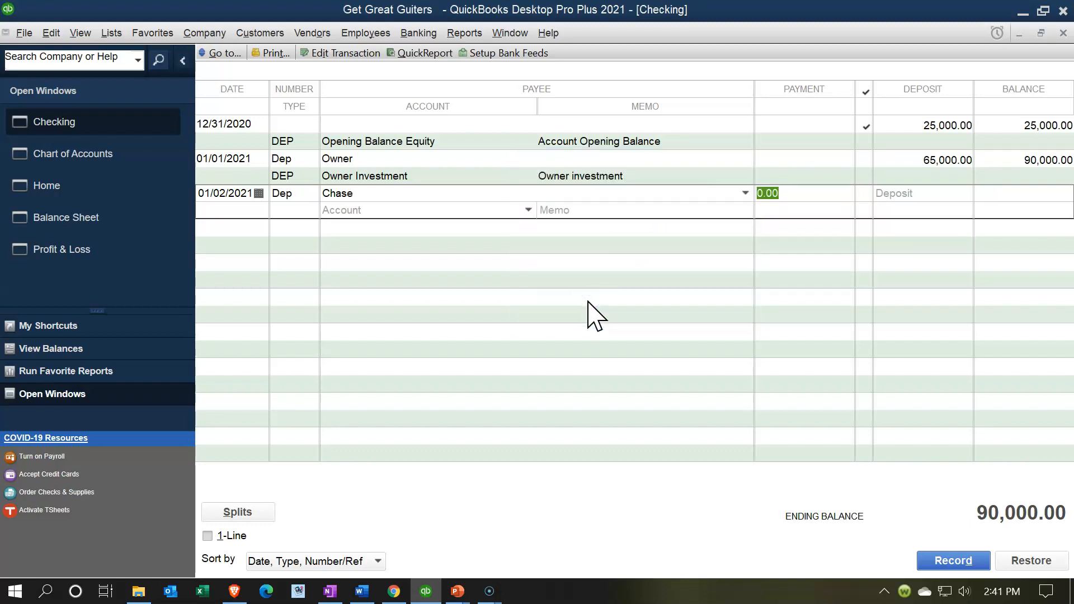
- Enter a deposit amount of 50,000 for the Chase entry and assign it to the Loan Payable account
key(Tab)
text(50000)
key(Tab)
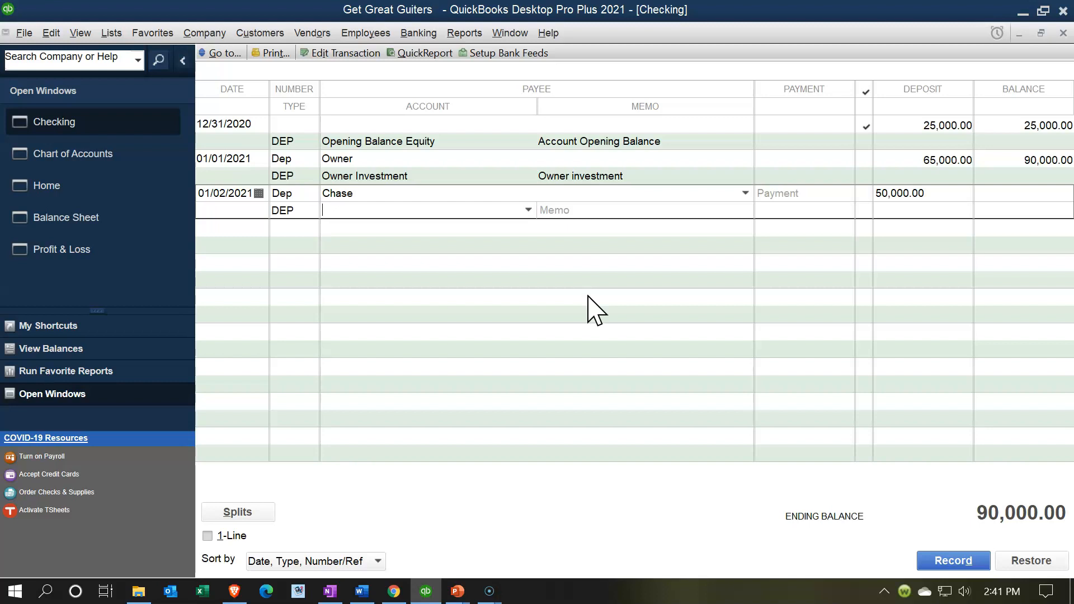
click(528, 211)
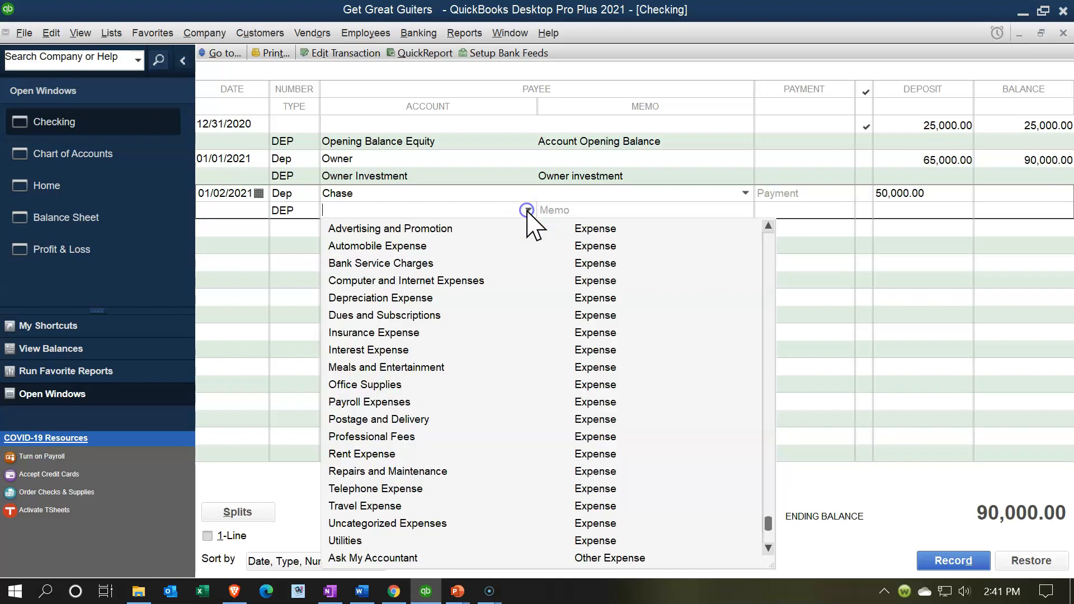
scroll(694, 358, up, 4)
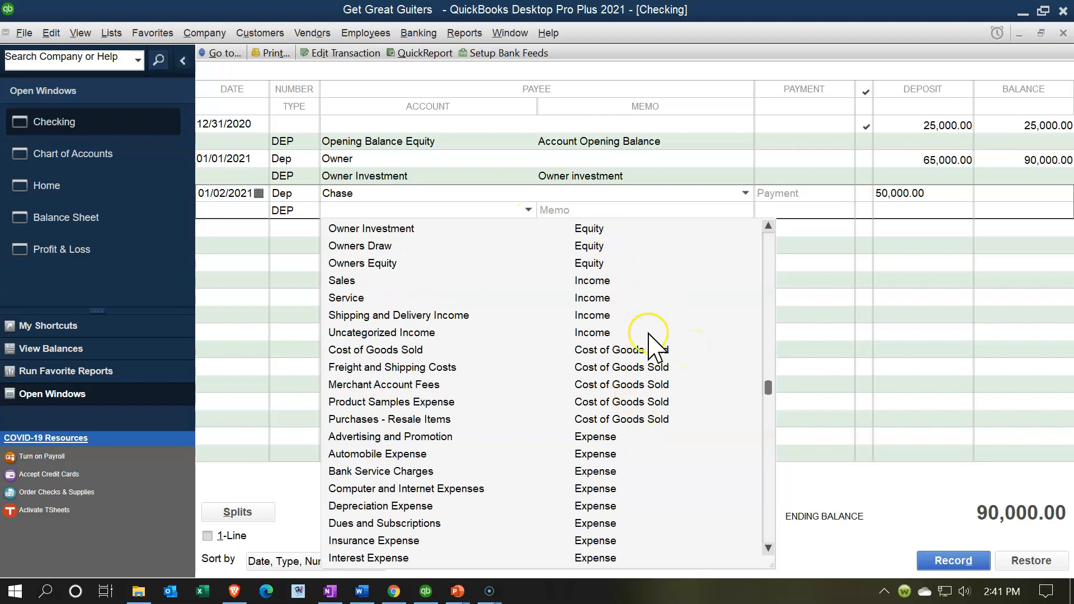
scroll(650, 369, down, 1)
scroll(653, 364, up, 5)
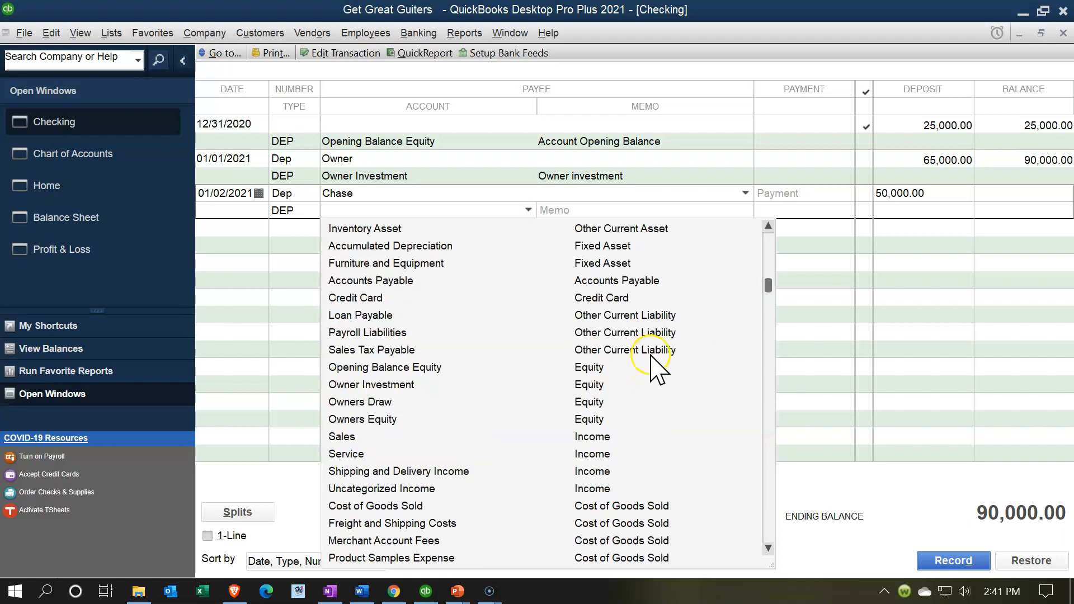
scroll(625, 334, down, 1)
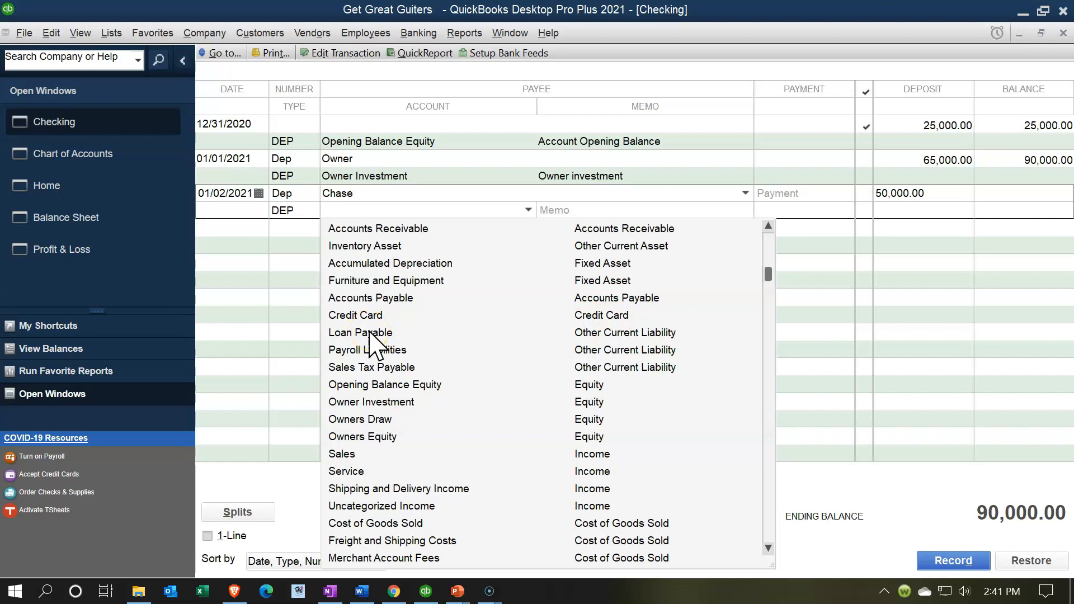
click(364, 209)
text(Loan Payable)
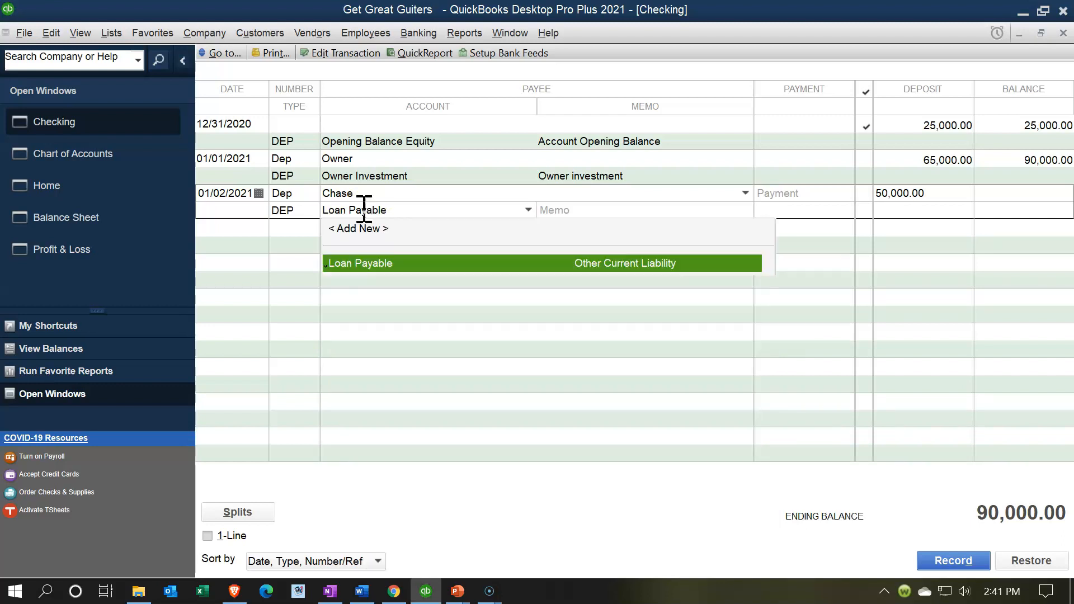
key(Tab)
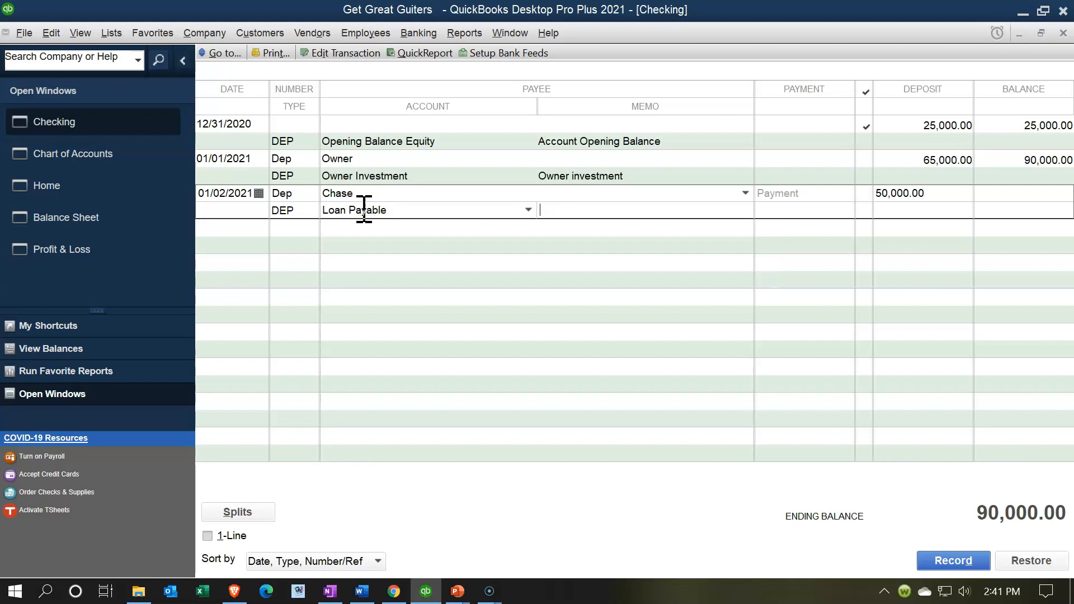
- Add the memo "Loan" to the Chase deposit and record the transaction
text(Loan)
key(Return)
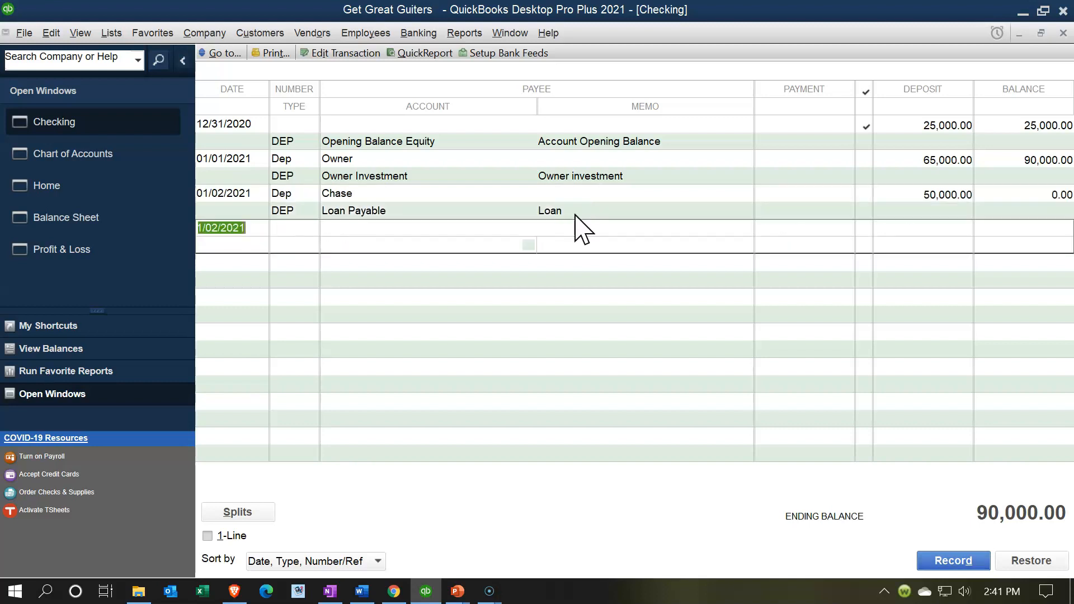
click(663, 219)
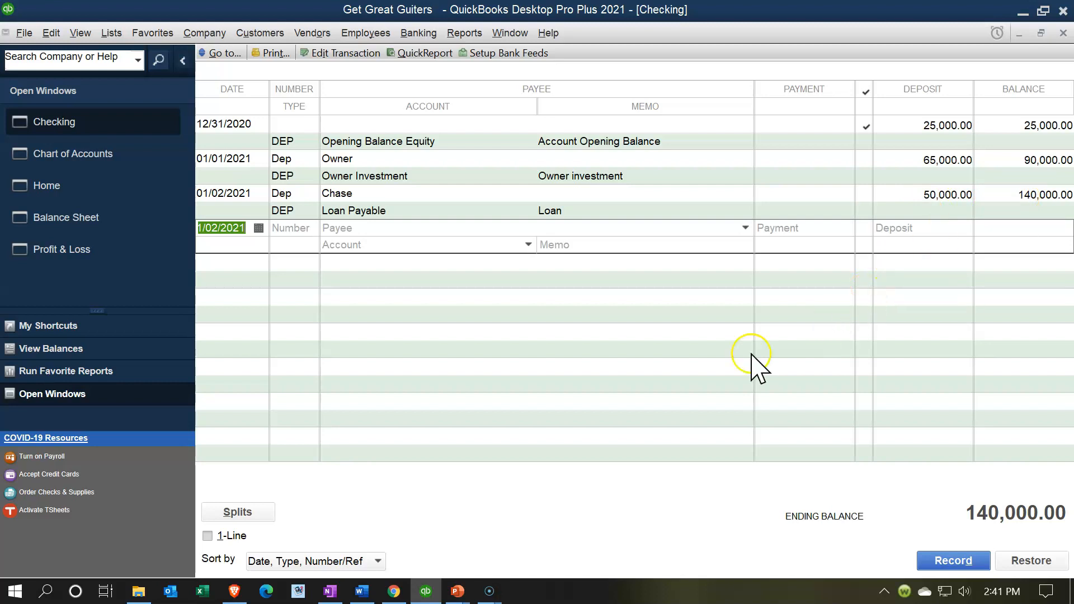
- Trace the Checking amount on the Balance Sheet to its transactions and inspect the 01/02/2021 Chase deposit
click(99, 221)
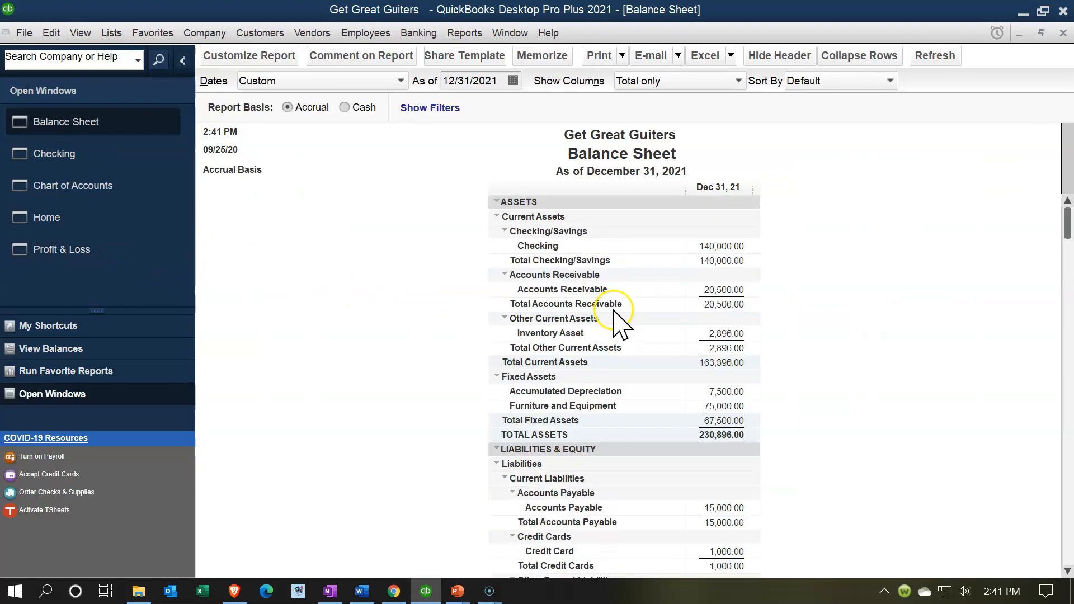
click(723, 246)
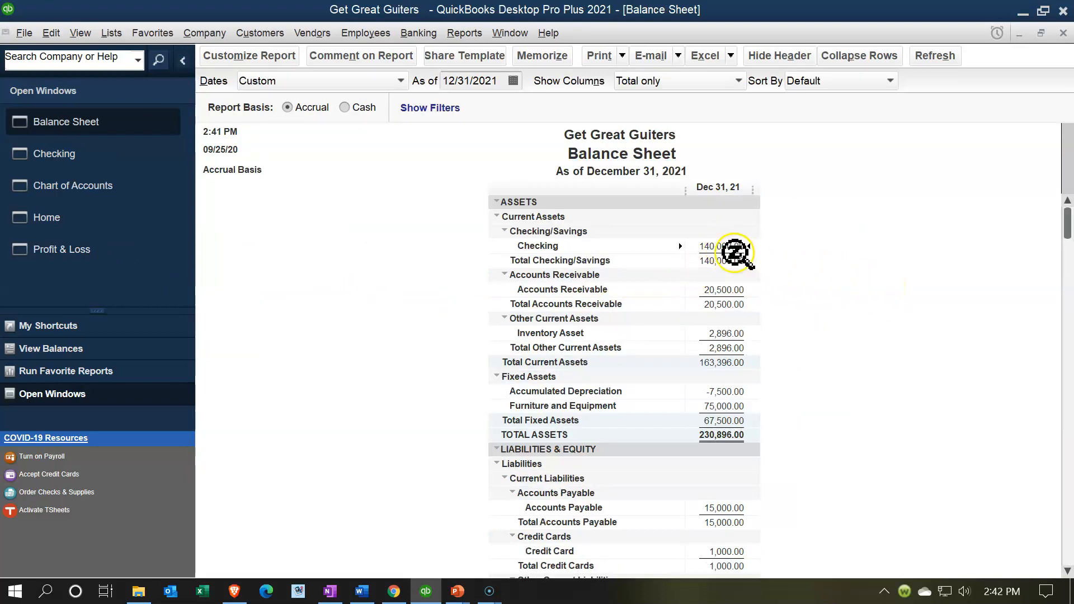
double_click(727, 246)
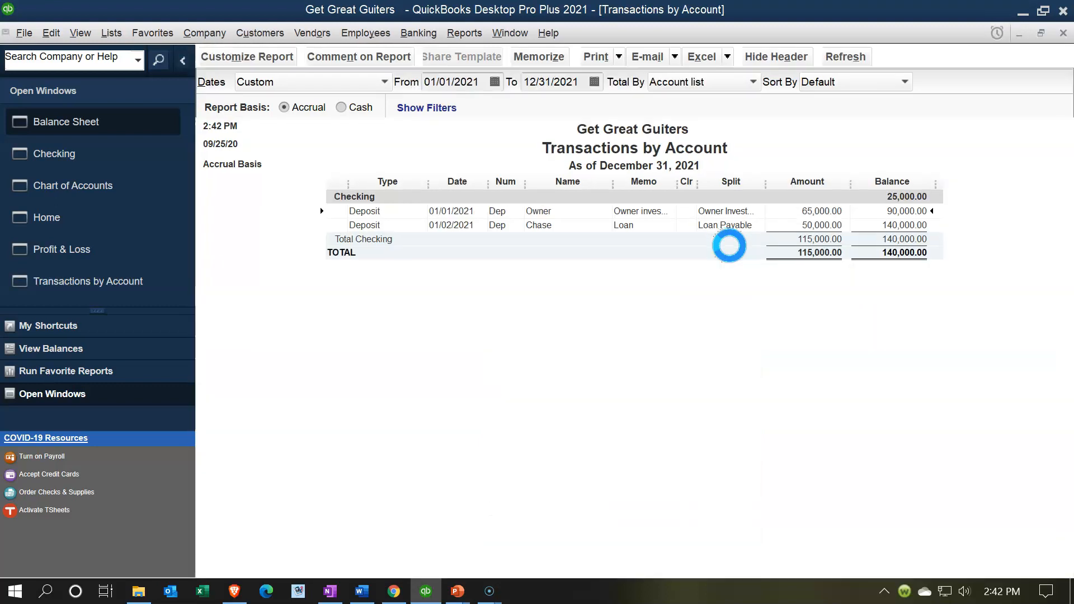
double_click(820, 231)
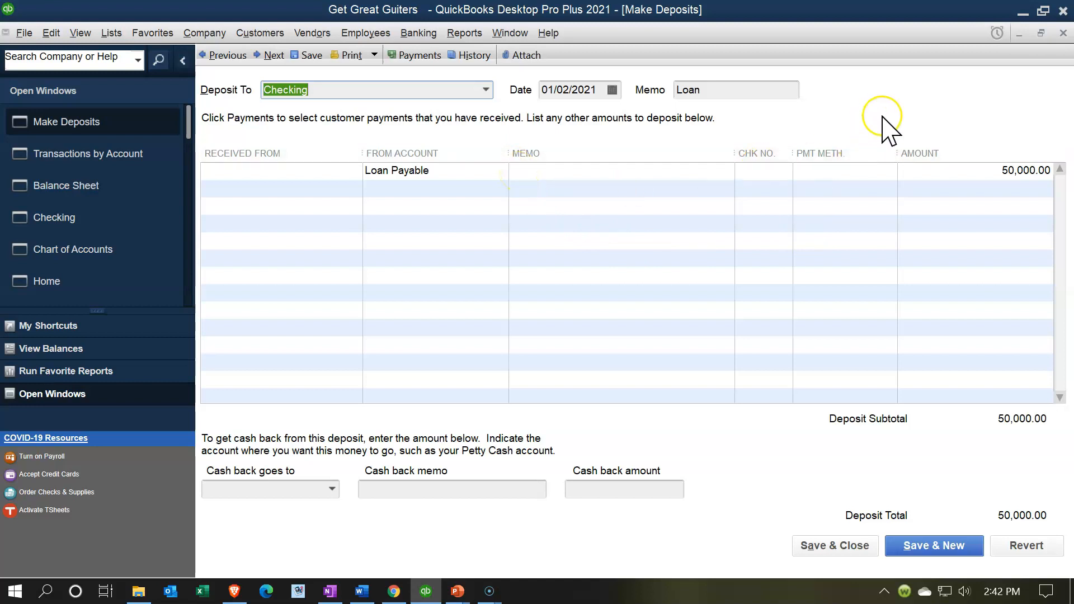
click(1063, 33)
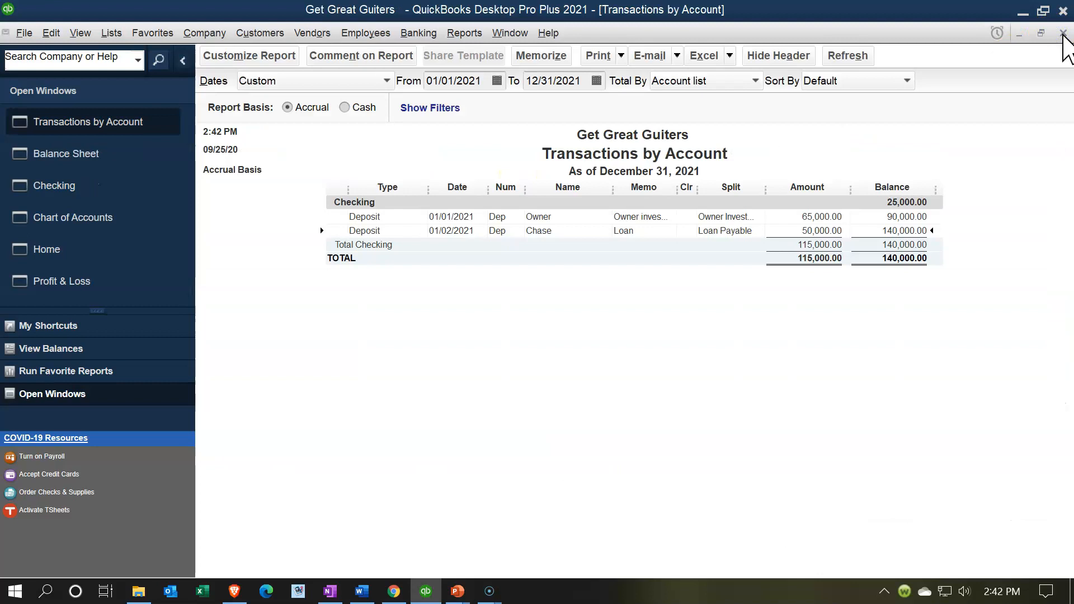
click(1063, 33)
- Examine the transactions behind the Loan Payable amount on the Balance Sheet and return to the report
scroll(822, 425, down, 3)
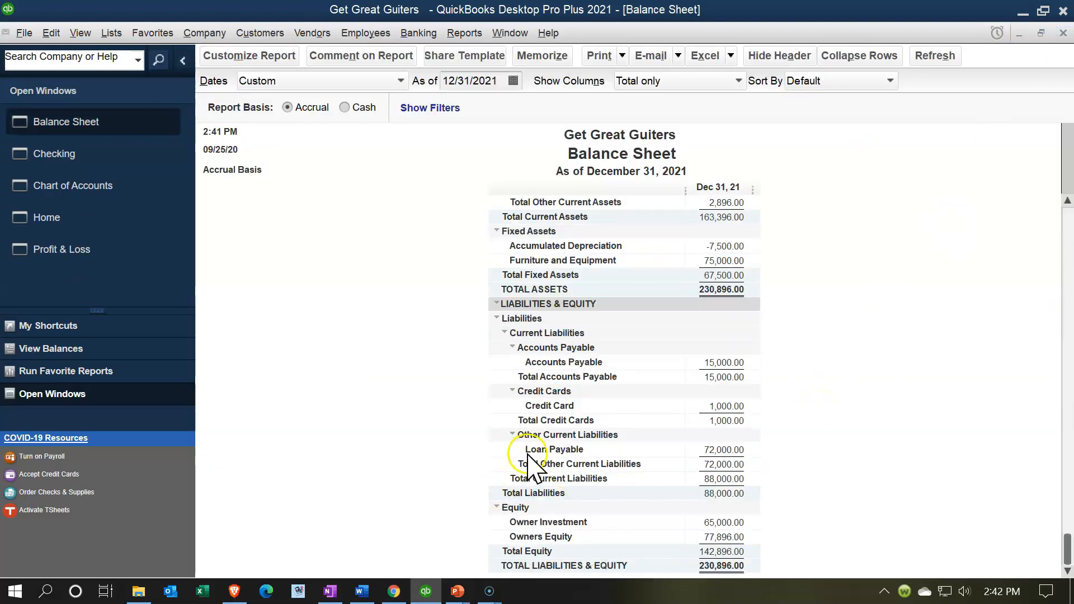
double_click(720, 450)
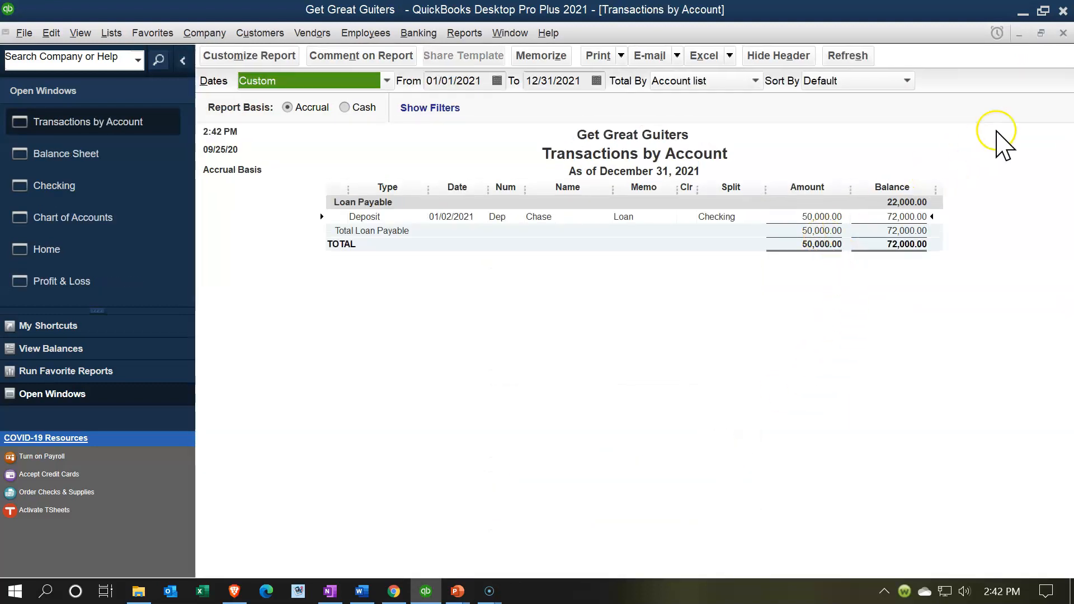
click(1063, 33)
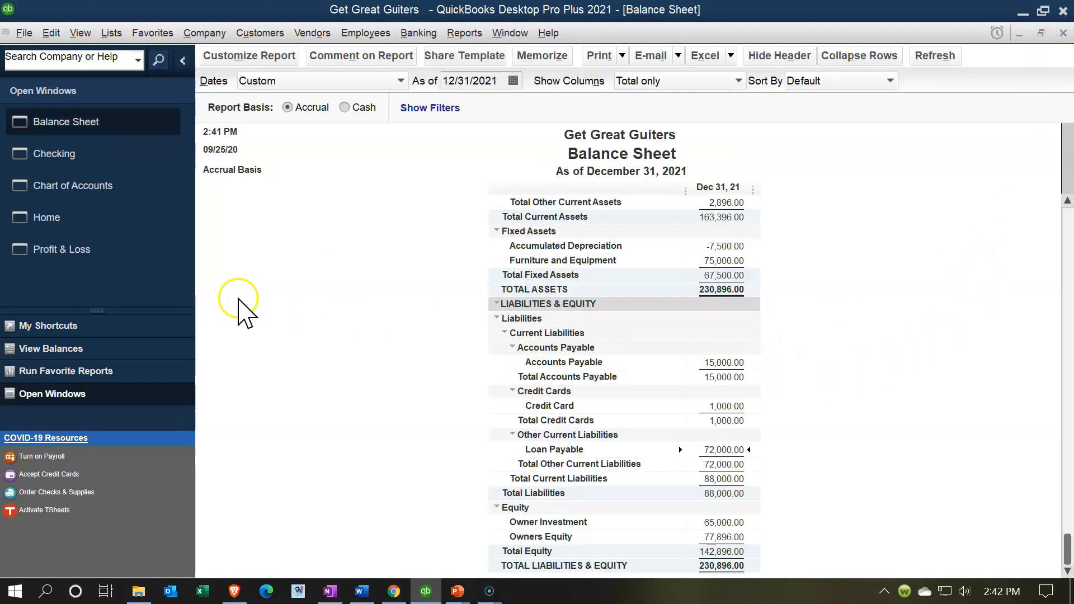
- Check net income on the Profit & Loss report and review the assets, liabilities and equity on the Balance Sheet
click(114, 248)
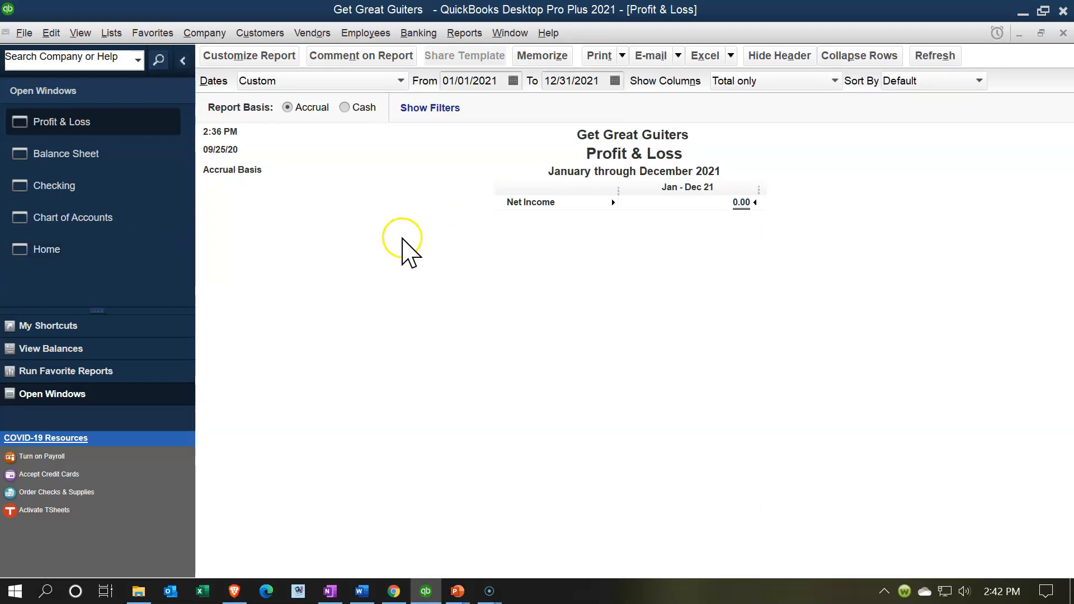
click(122, 163)
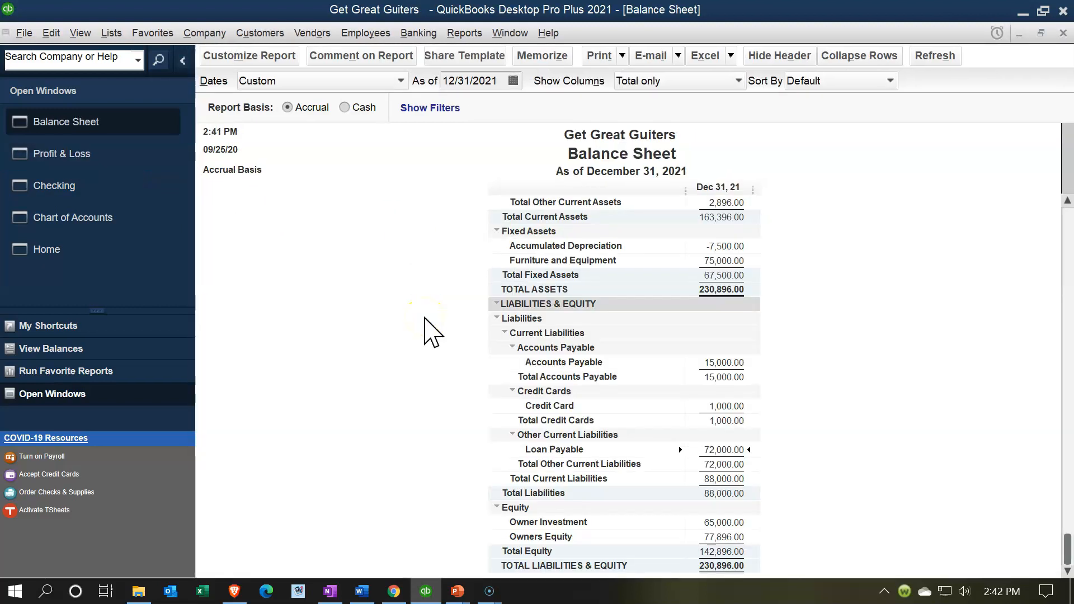
scroll(869, 408, up, 3)
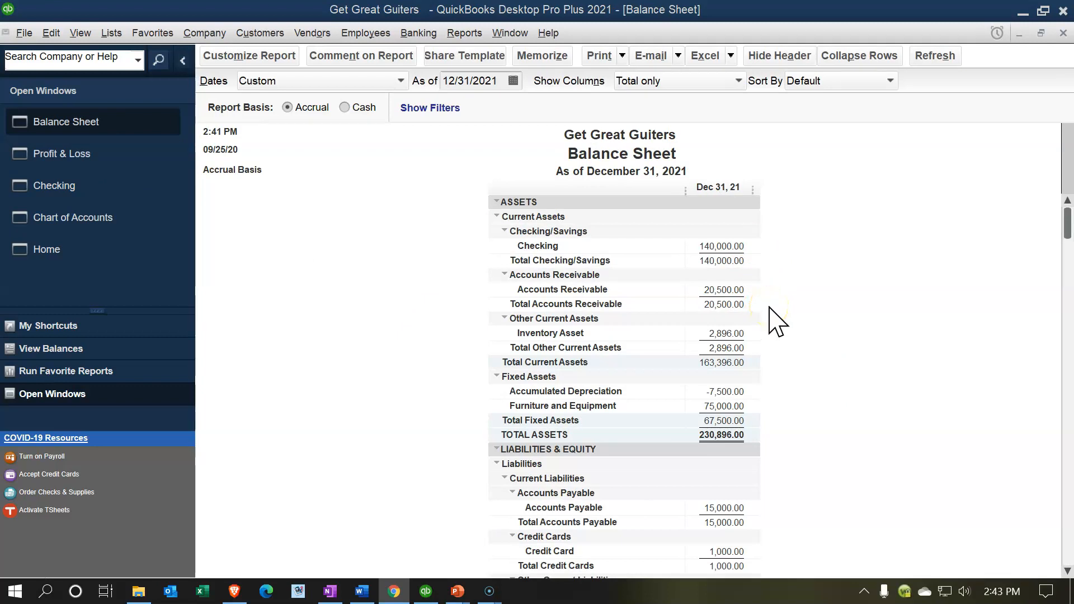
scroll(774, 320, down, 2)
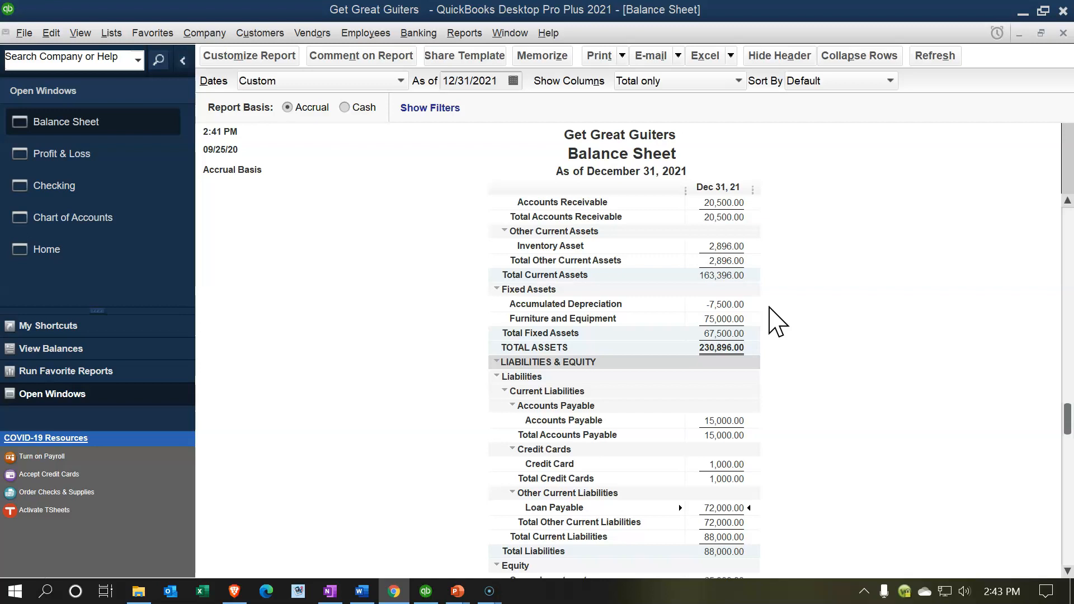
scroll(769, 307, down, 2)
click(778, 308)
click(795, 308)
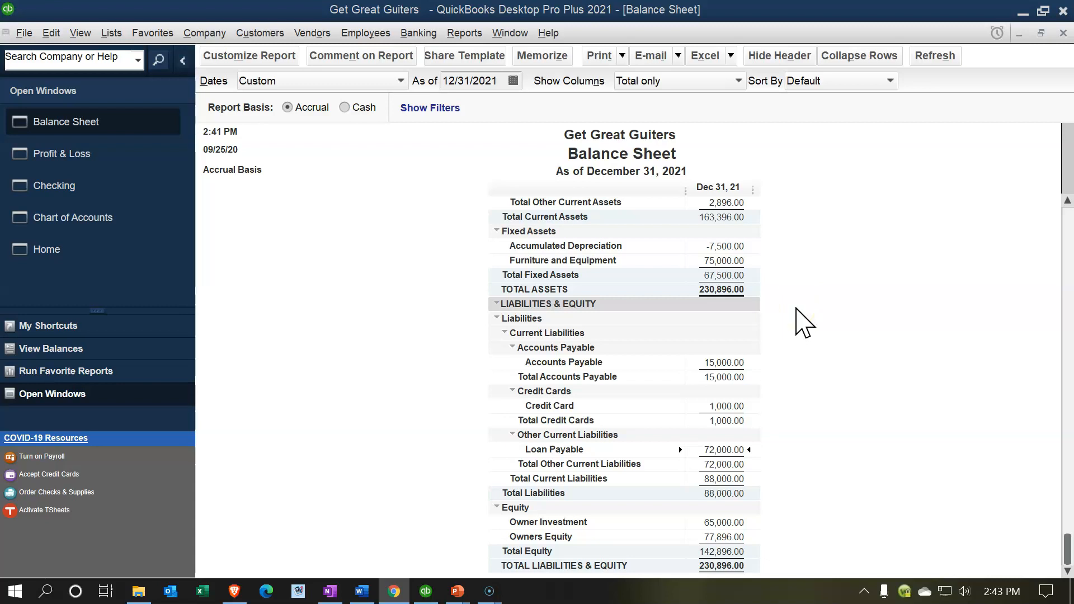
scroll(798, 308, up, 4)
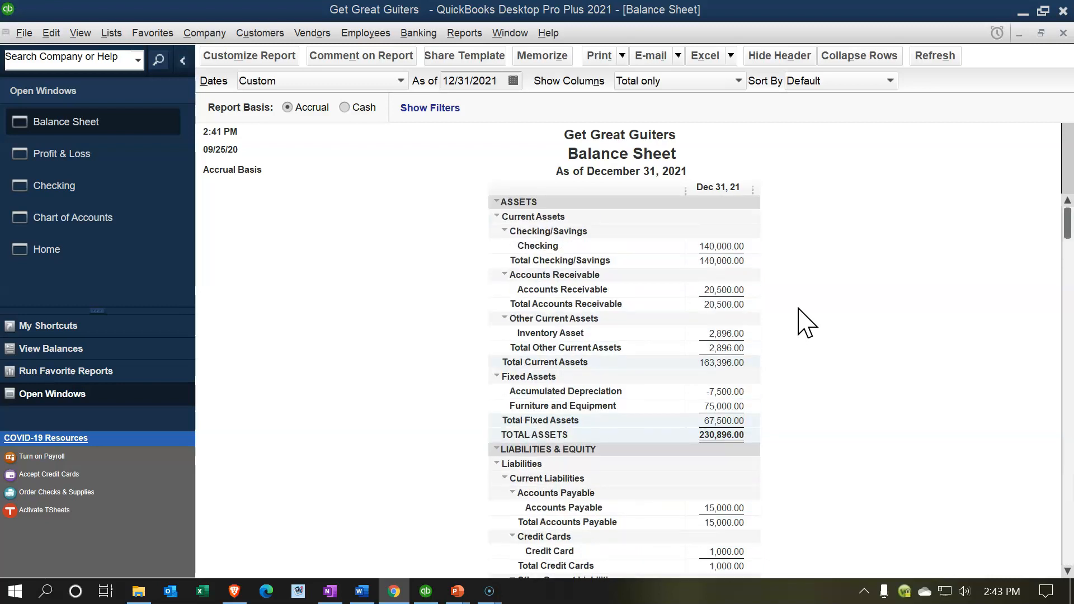
- Open the Trial Balance report from the Accountant & Taxes reports
click(464, 34)
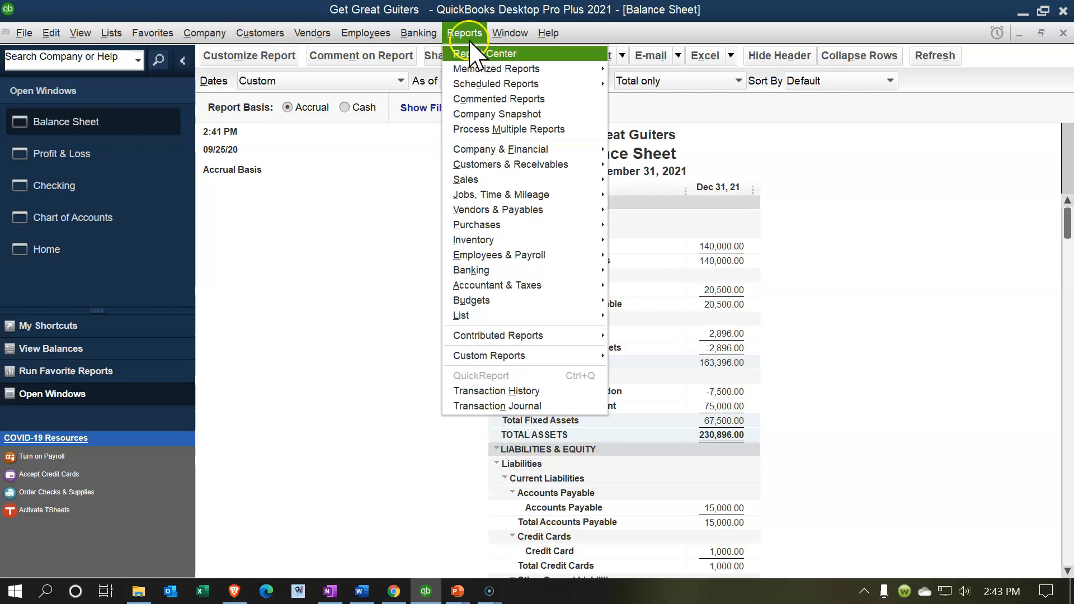
click(498, 134)
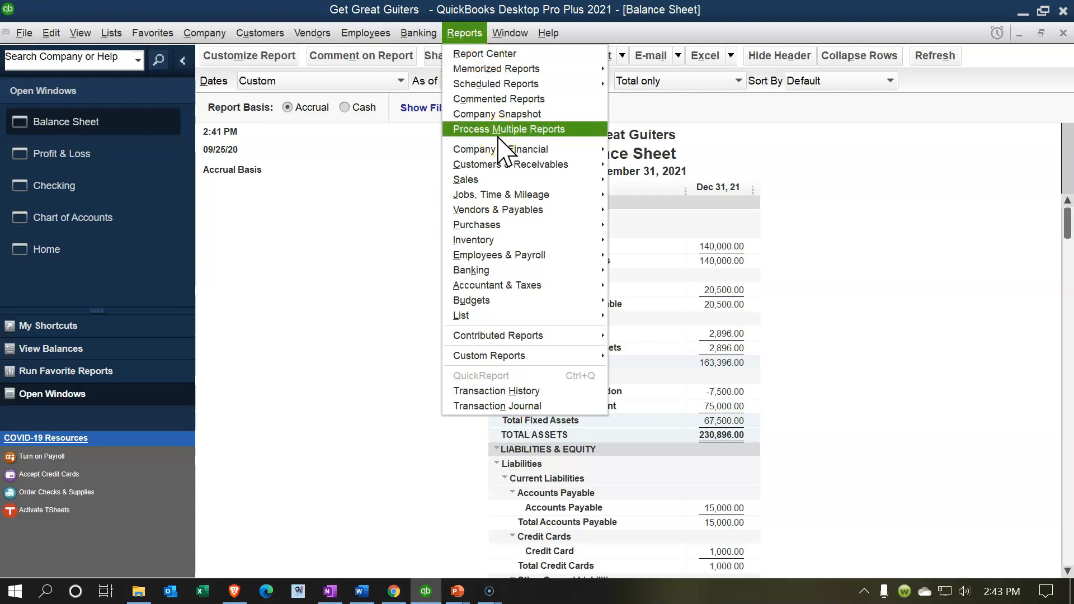
click(557, 283)
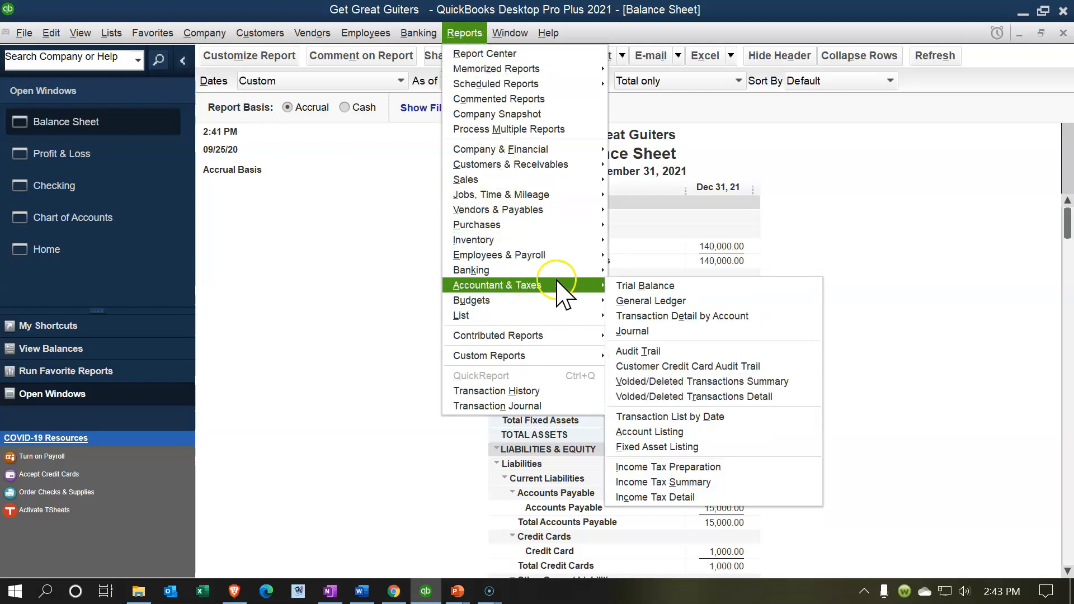
click(627, 284)
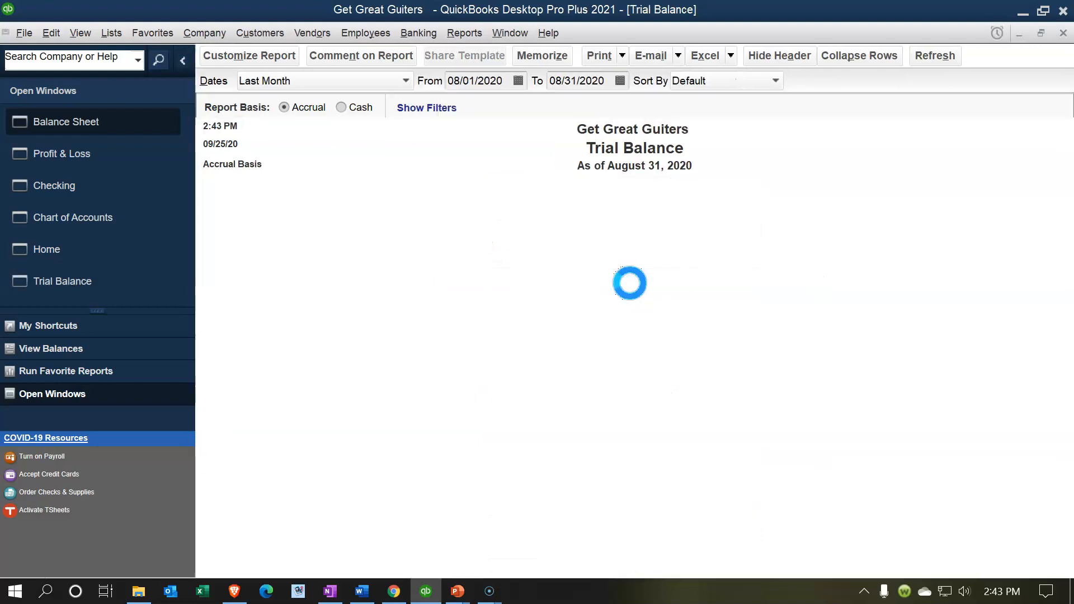
- Set the Trial Balance date range from 01/01/2021 to 12/31/2021
key(Tab)
text(01/01/)
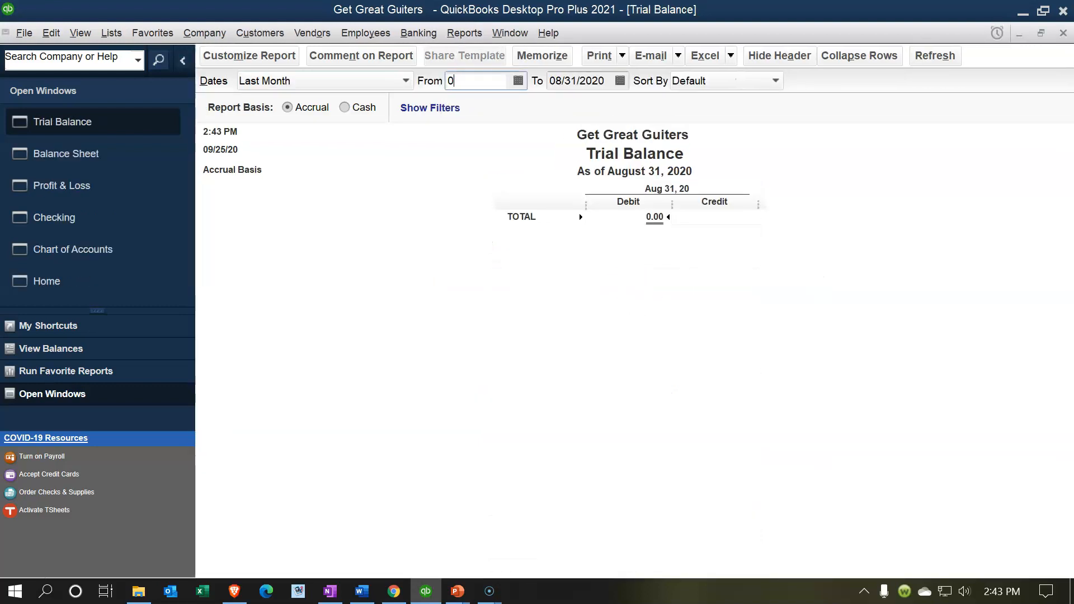
text(2021)
key(Tab)
text(123120)
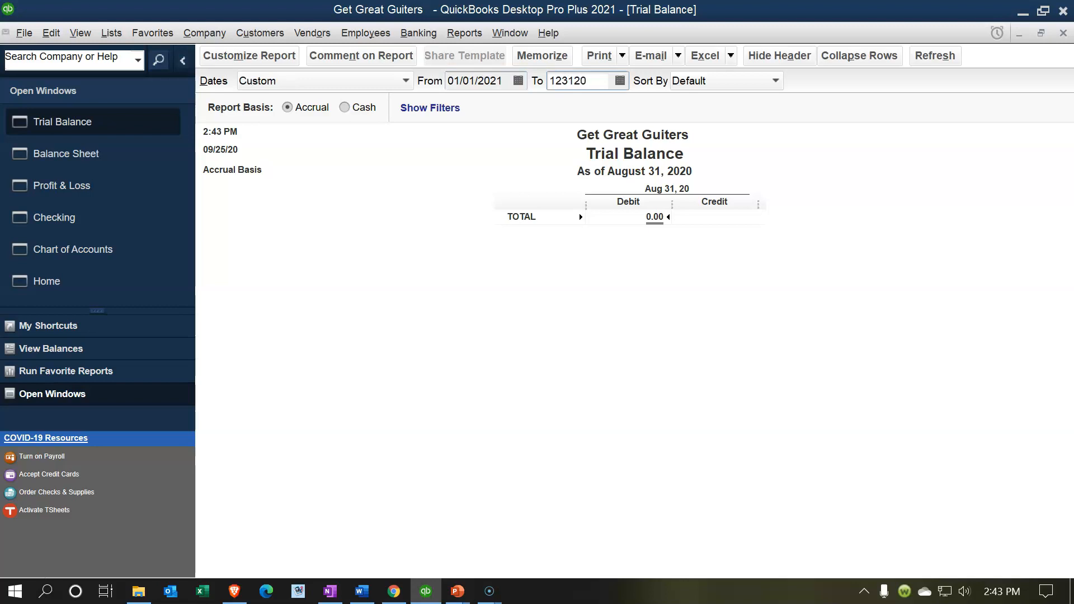
key(BackSpace)
text(121)
key(Tab)
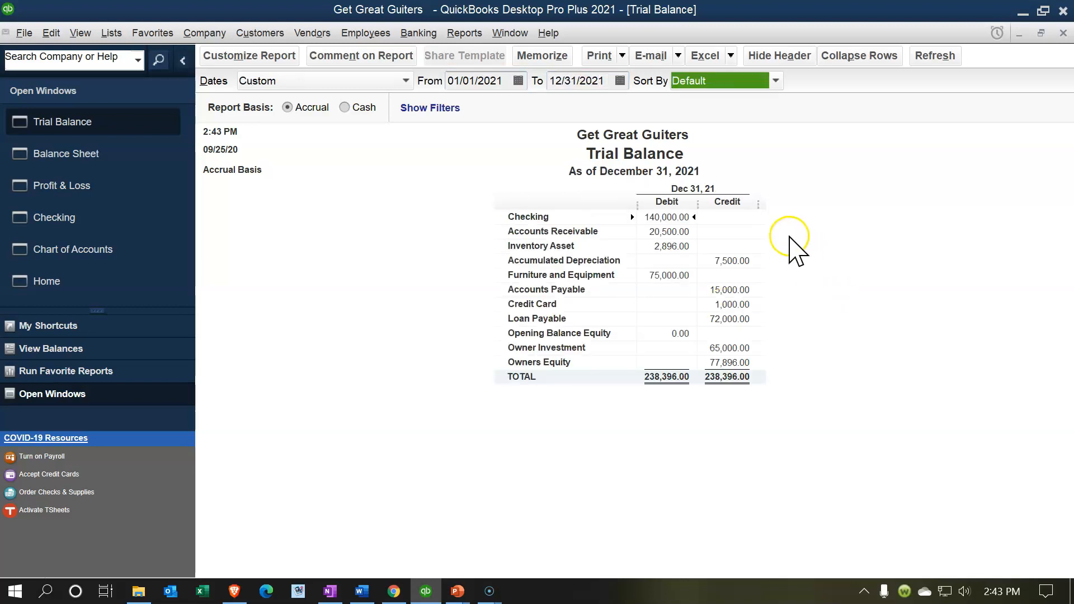
- Review the account balances on the Trial Balance from Checking down to Owners Equity
click(722, 227)
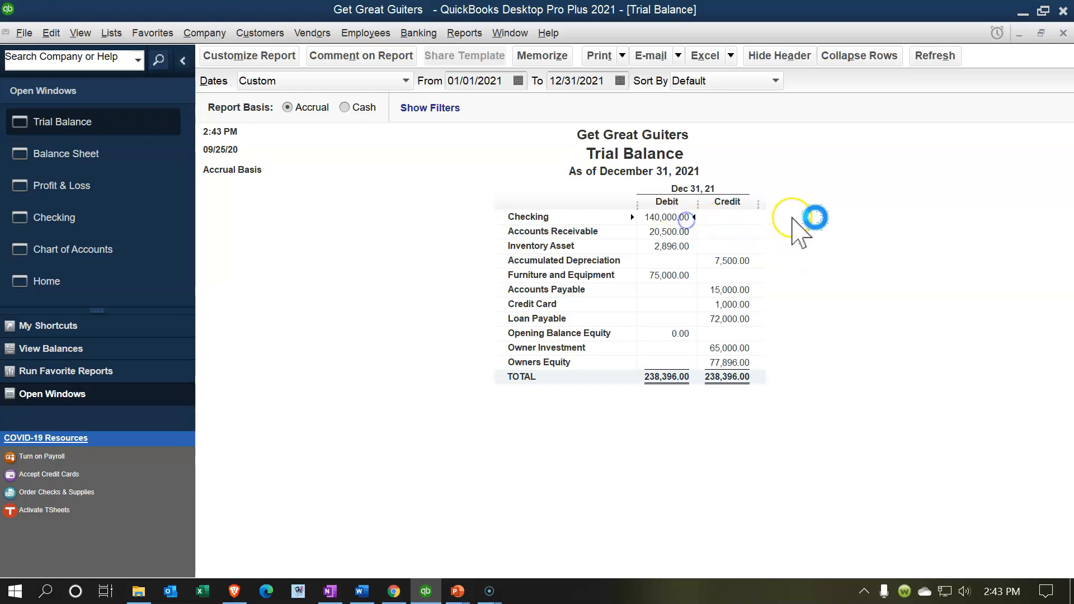
key(Down)
key(Down)
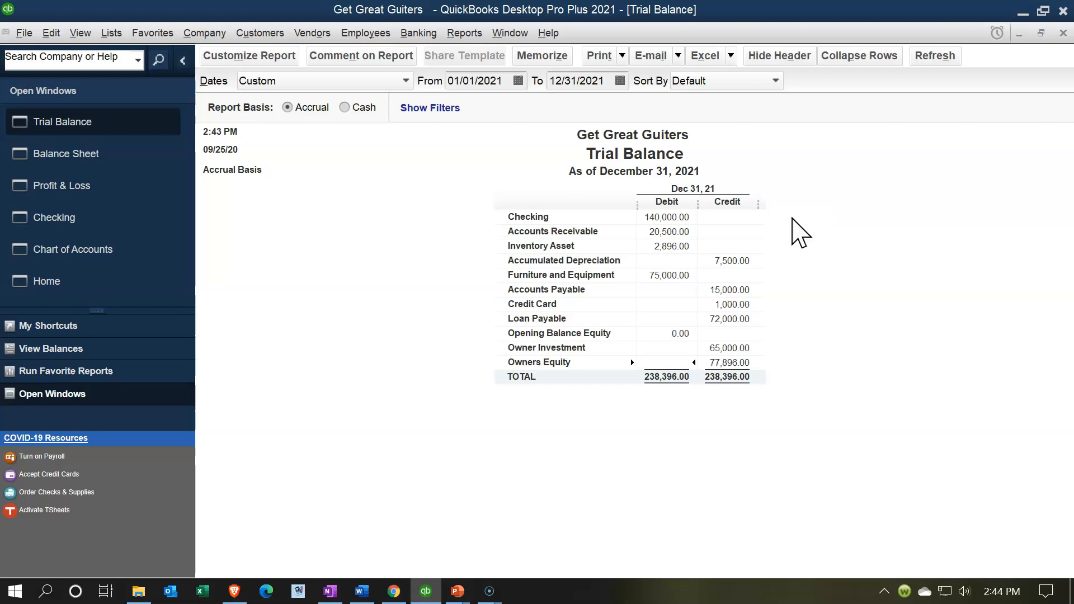